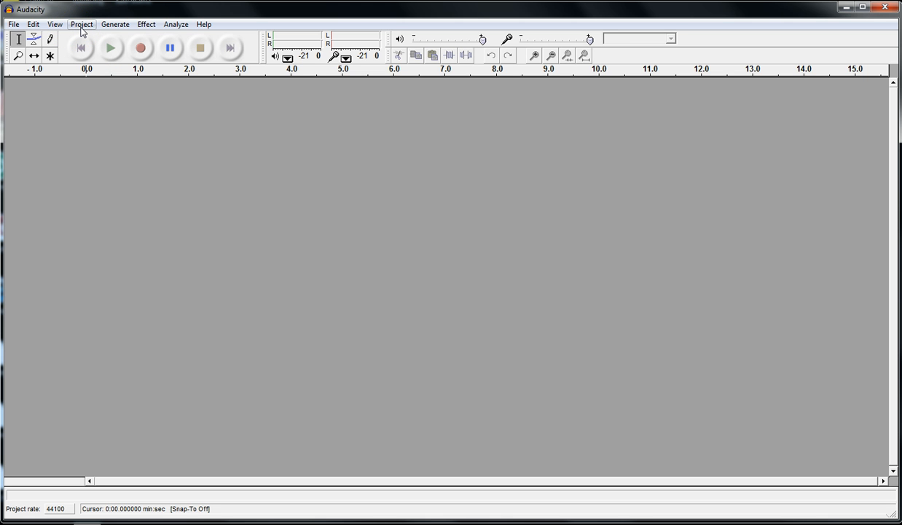
Import the audio file "be bop a lula gene vincent" from the Rock Music folder inside Converted MP3 music on the My Passport (L:) drive.
left_click(82, 29)
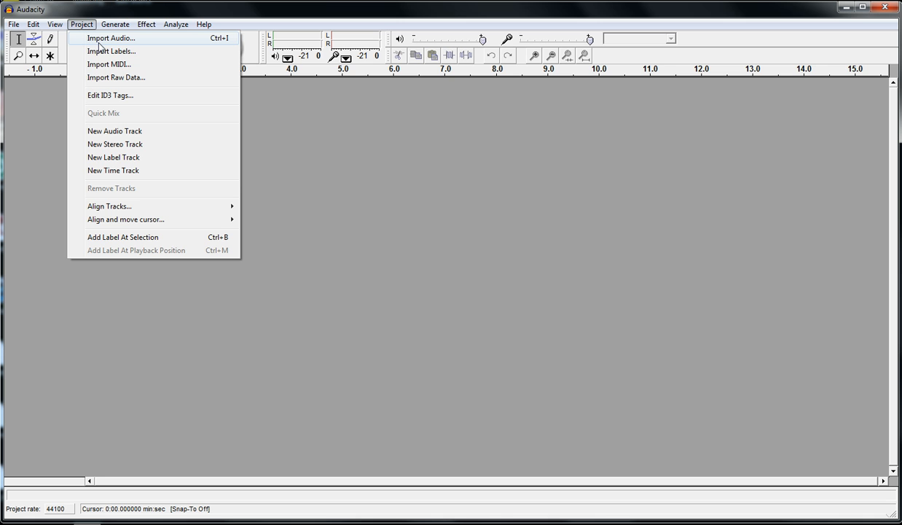
left_click(80, 24)
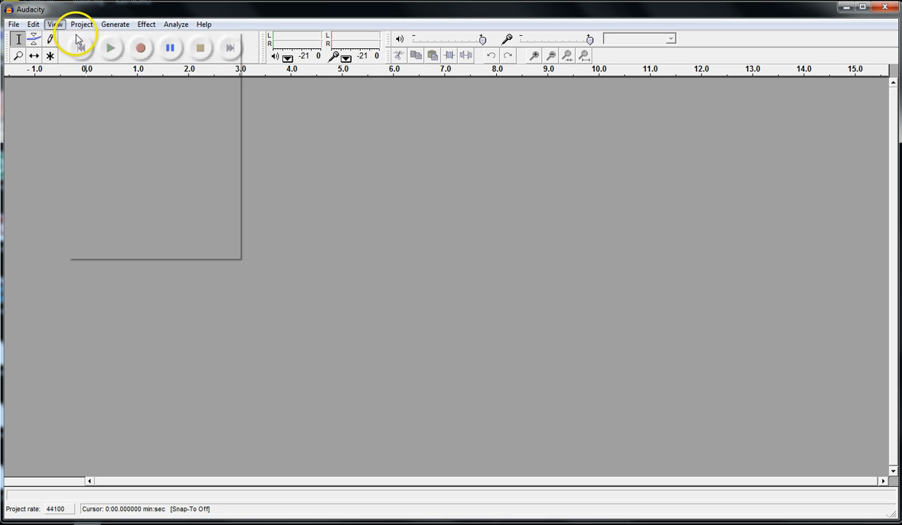
left_click(80, 24)
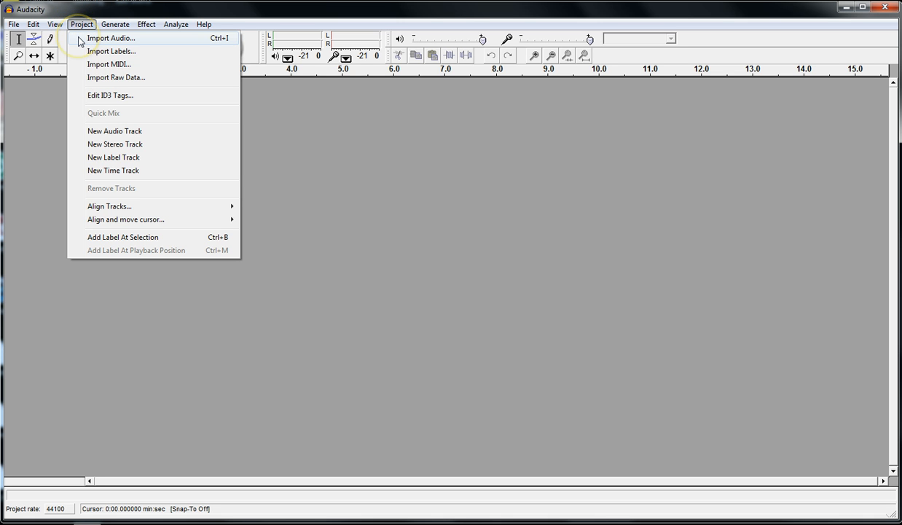
left_click(89, 37)
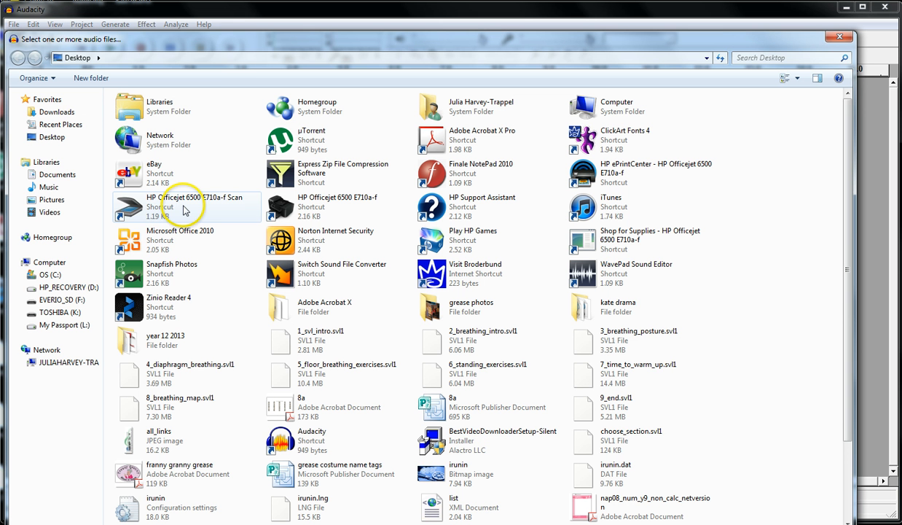
left_click(86, 328)
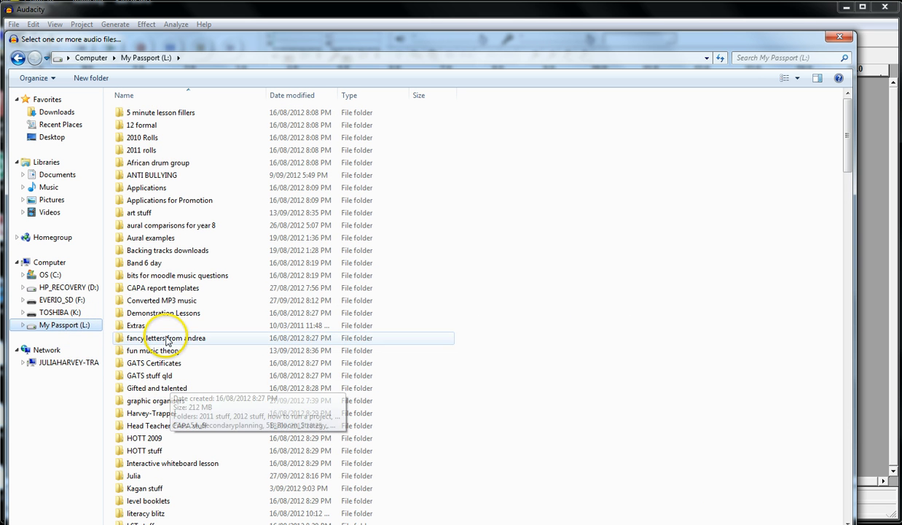
left_click(161, 301)
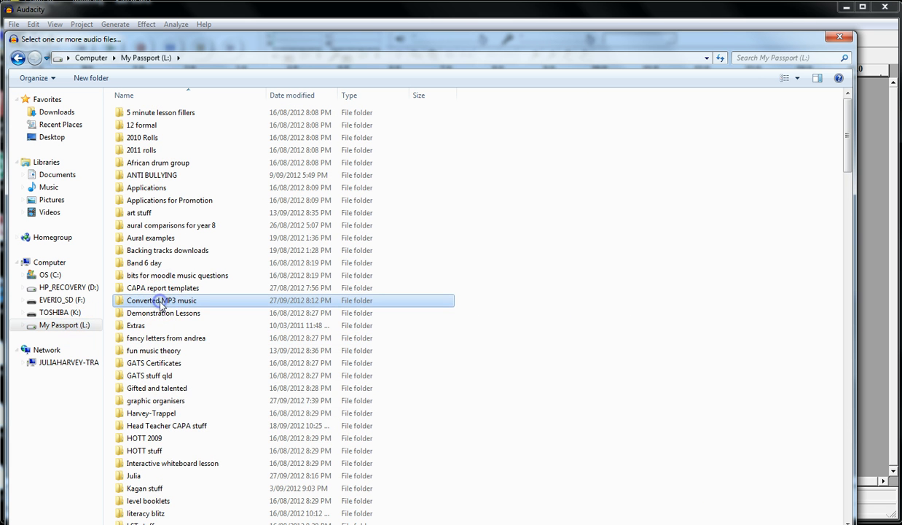
double_click(125, 300)
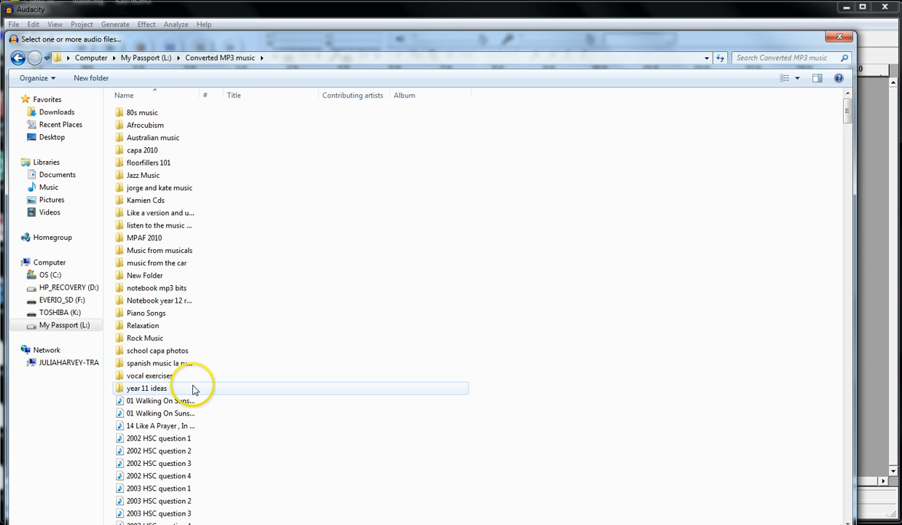
double_click(185, 338)
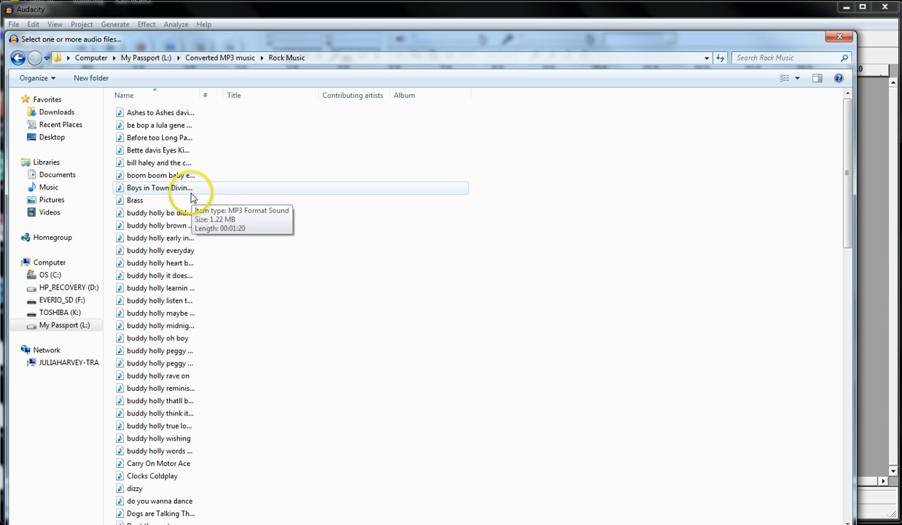
double_click(188, 125)
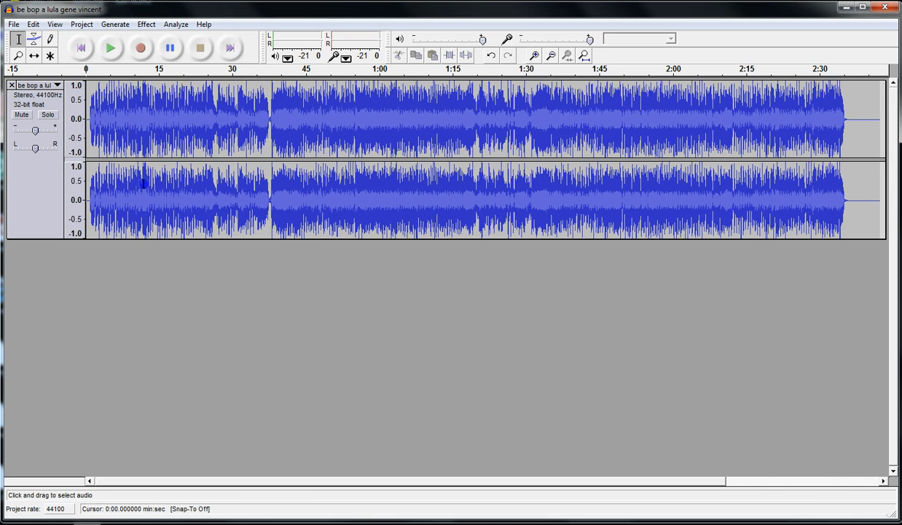
Play the track briefly from its beginning and again from about 34 seconds, stopping playback each time.
left_click(109, 50)
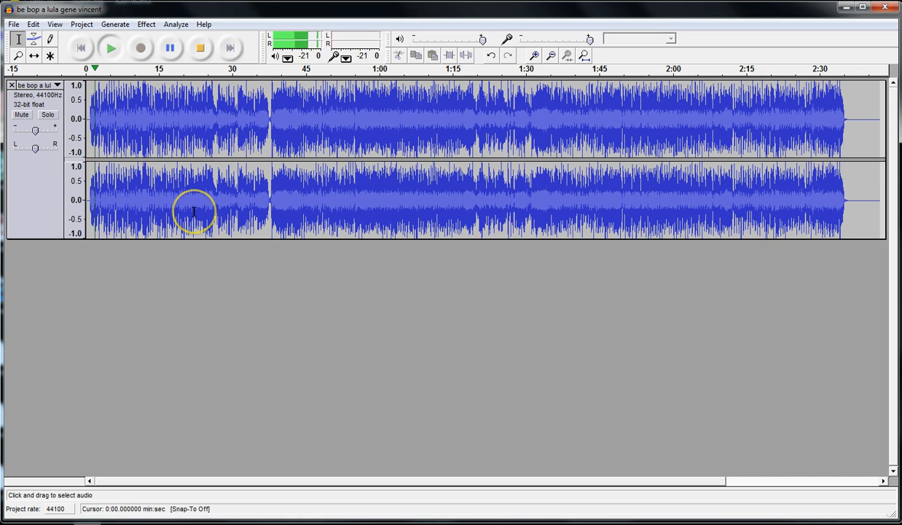
left_click(201, 50)
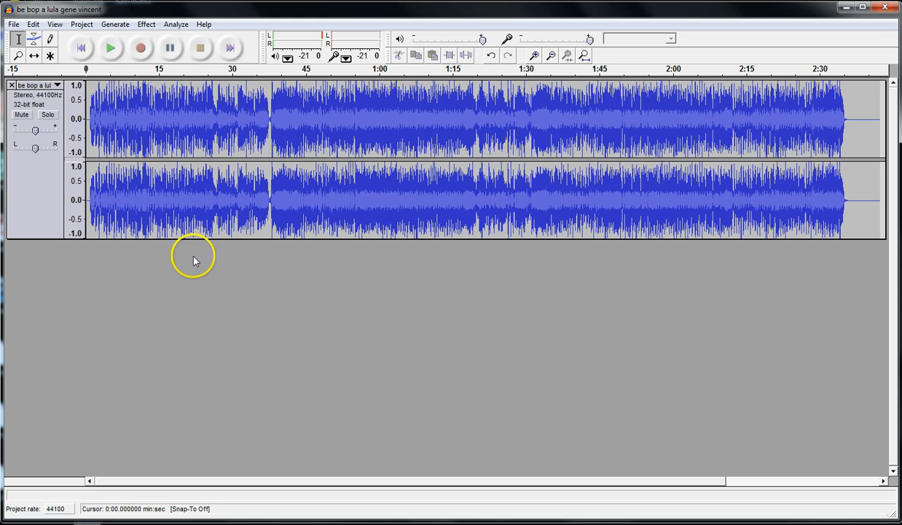
left_click(255, 123)
left_click(111, 48)
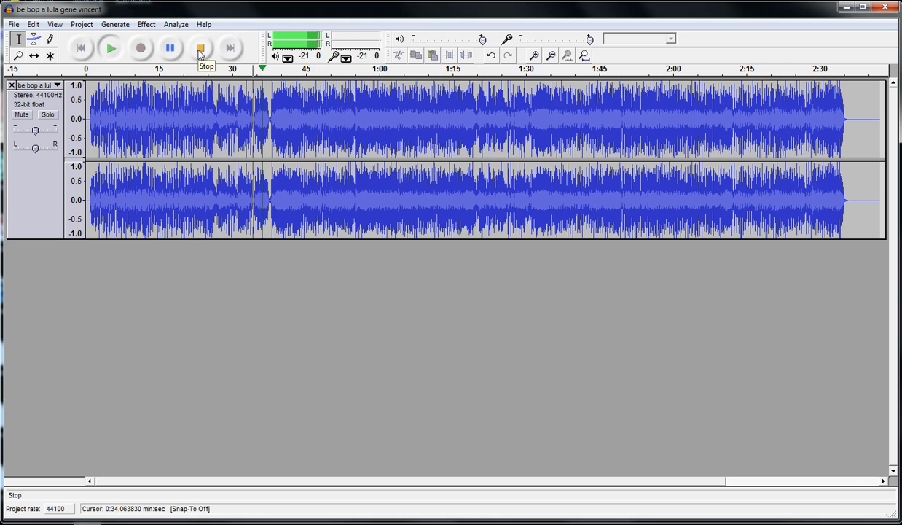
left_click(199, 48)
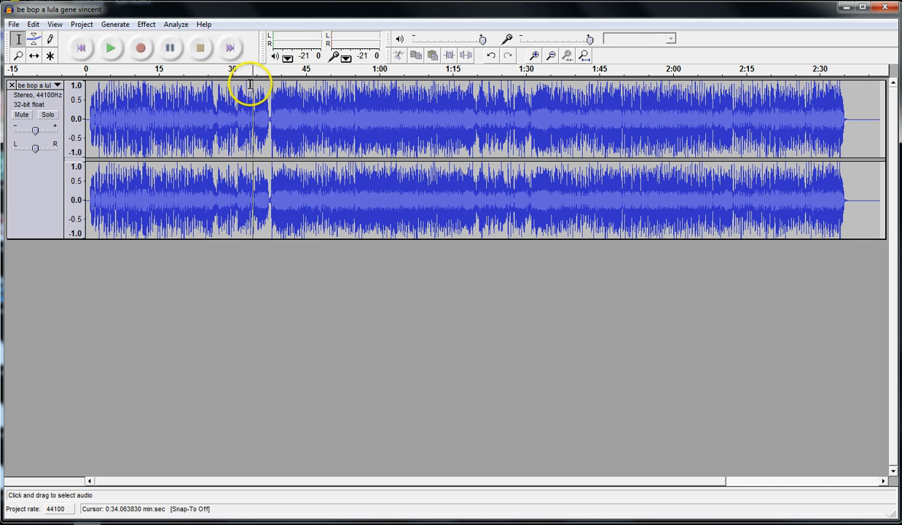
Delete all audio from the short gap at about 37.5 seconds to the end of the track.
left_click(269, 121)
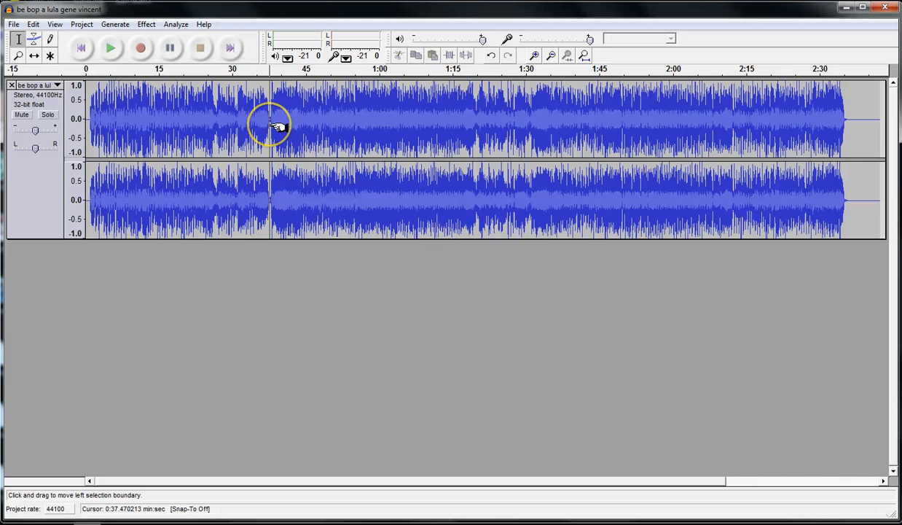
left_click_drag(279, 127, 895, 202)
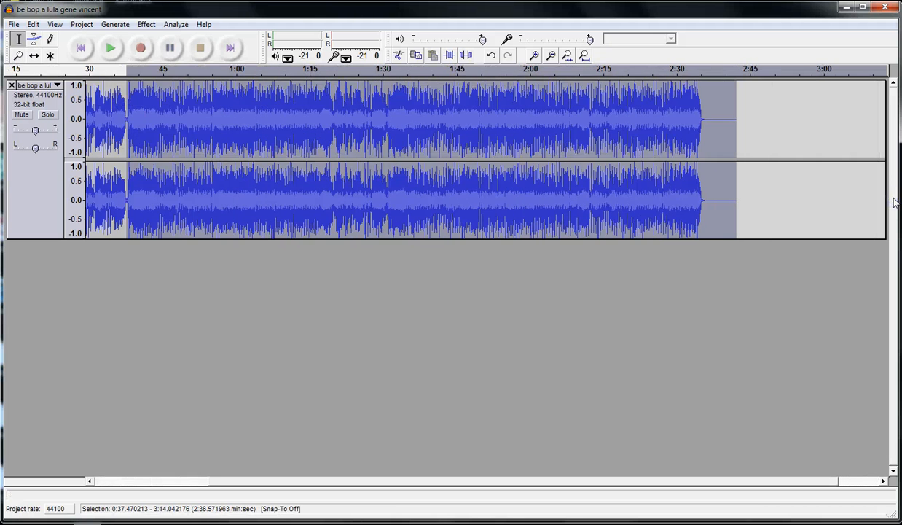
key("Delete")
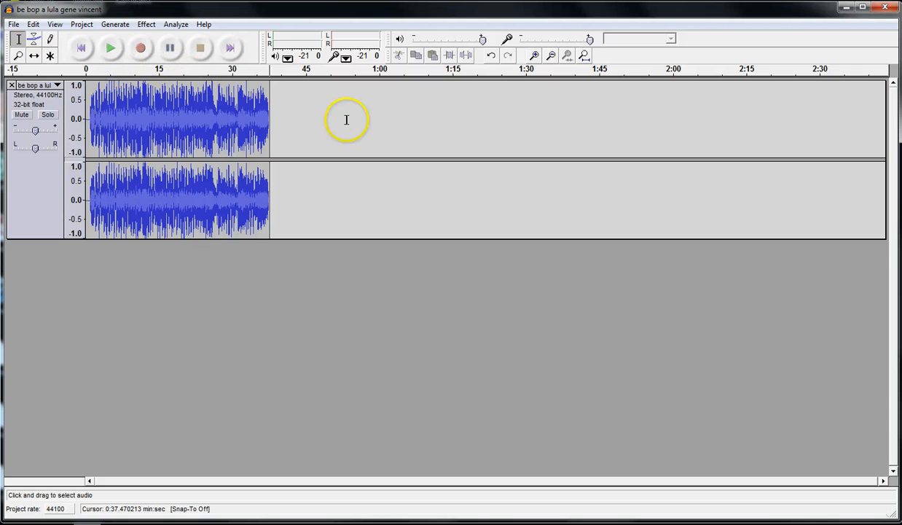
left_click(32, 25)
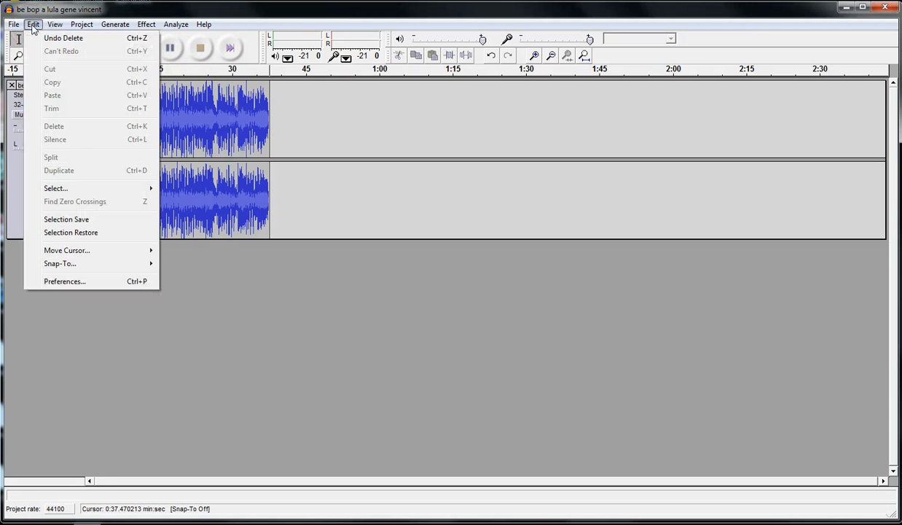
left_click(227, 313)
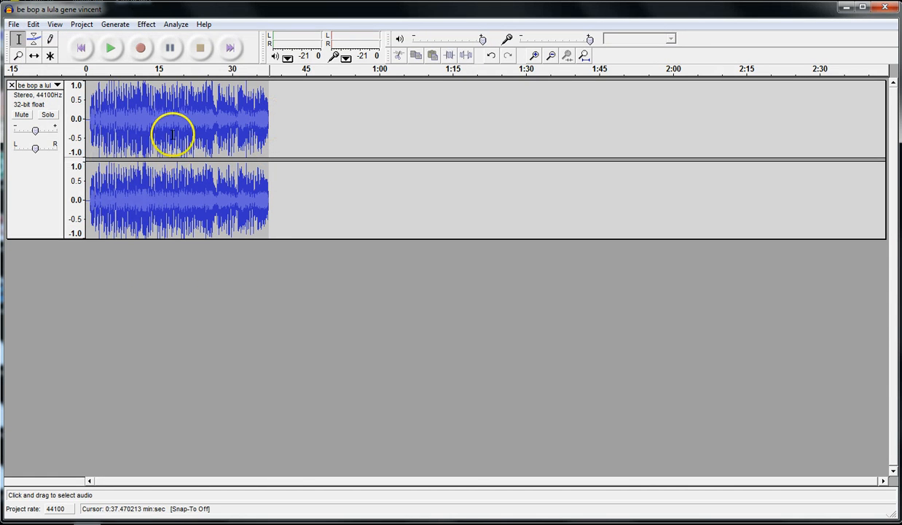
Play the shortened clip briefly from its beginning, stop it, and highlight roughly its first 3.6 seconds.
left_click(88, 120)
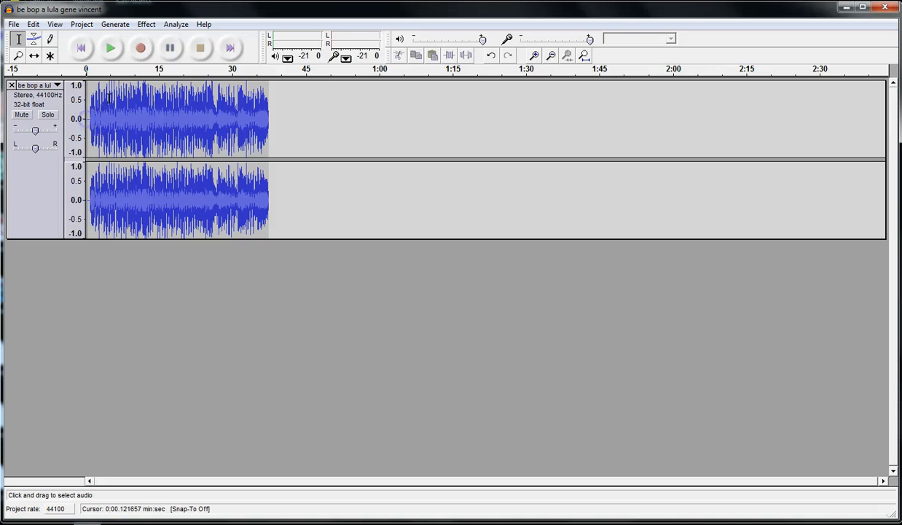
left_click(111, 47)
left_click(207, 51)
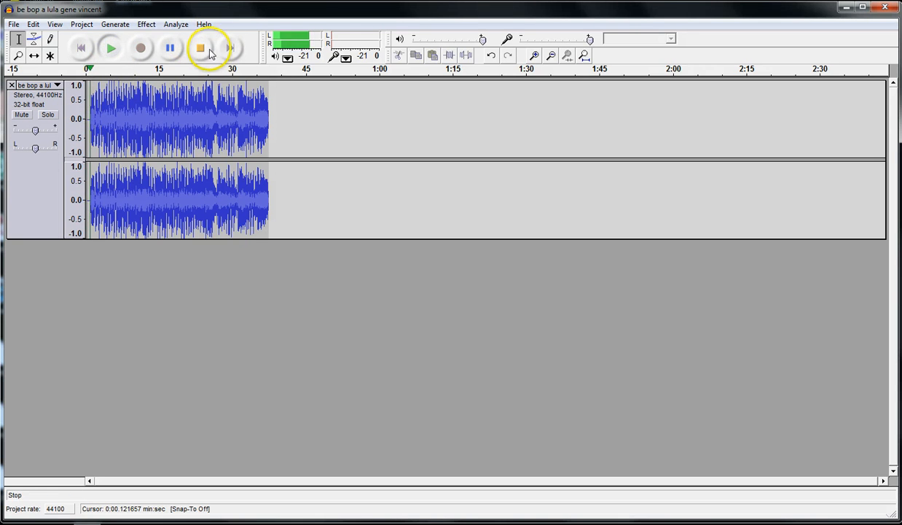
left_click(149, 274)
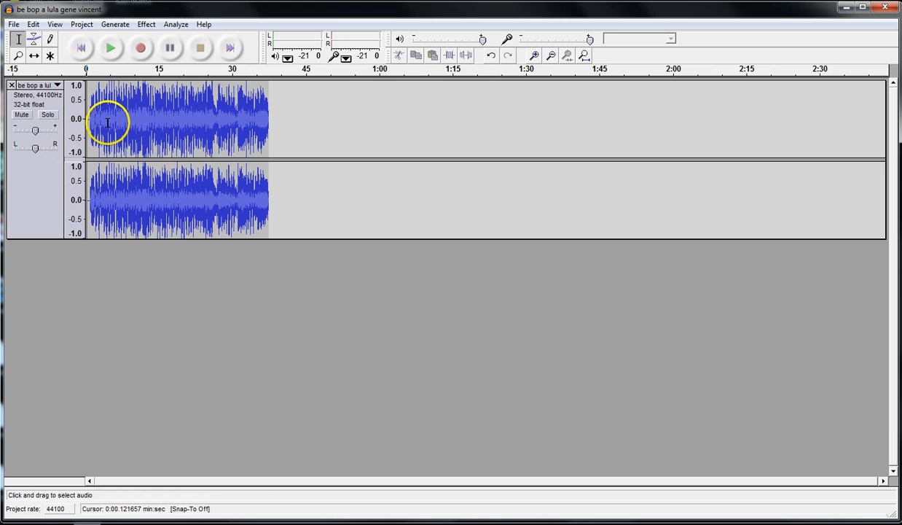
left_click_drag(107, 122, 66, 125)
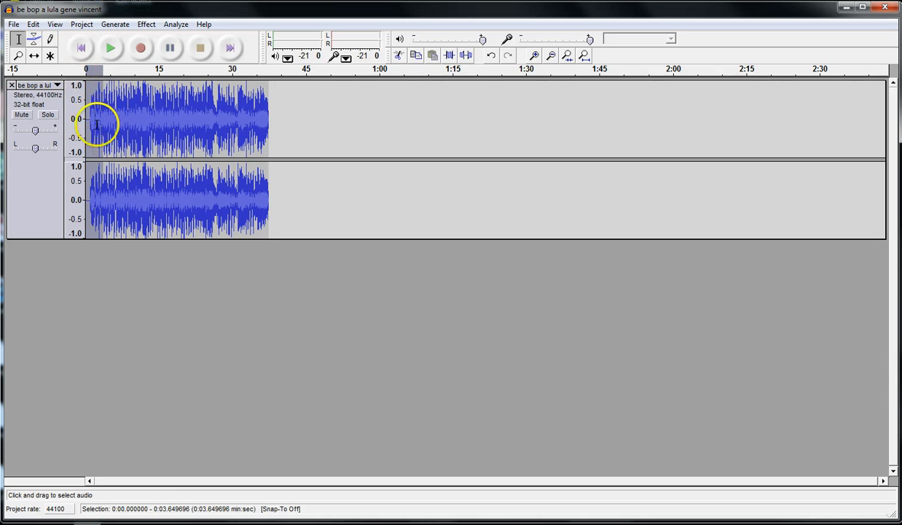
Place the edit cursor just past the clip and nudge it to the end of the audio at about 37.35 seconds.
left_click(277, 142)
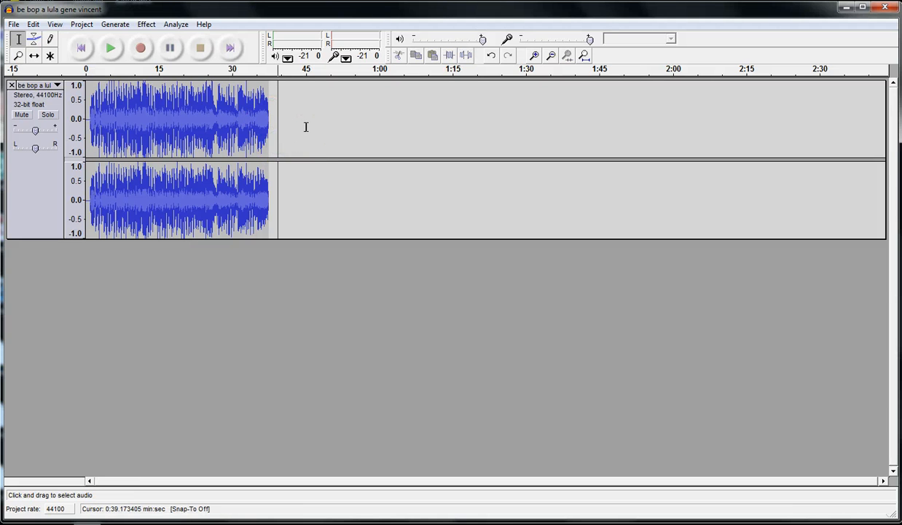
key("Left")
key("Left")
key("Left")
key("Left")
key("Left")
key("Left")
key("Left")
key("Left")
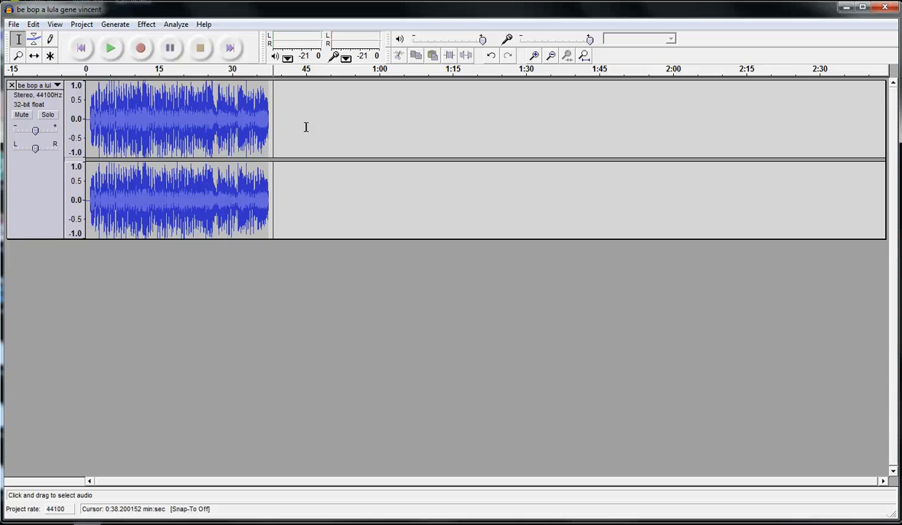
key("Left")
key("Left")
key("Left")
key("Left")
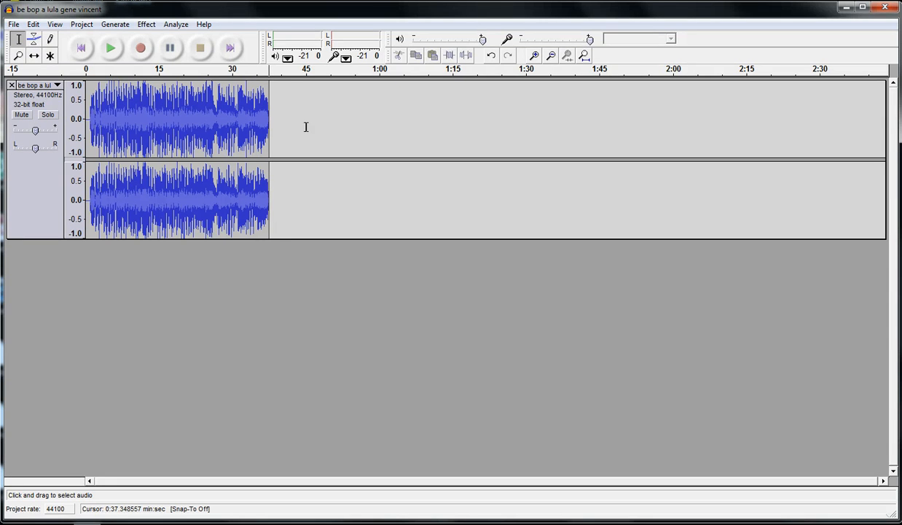
key("Right")
key("Right")
key("Right")
key("Right")
key("Right")
key("Right")
key("Right")
key("Right")
key("Right")
key("Right")
key("Right")
key("Right")
key("Right")
key("Right")
key("Right")
key("Right")
key("Right")
key("Right")
key("Right")
key("Right")
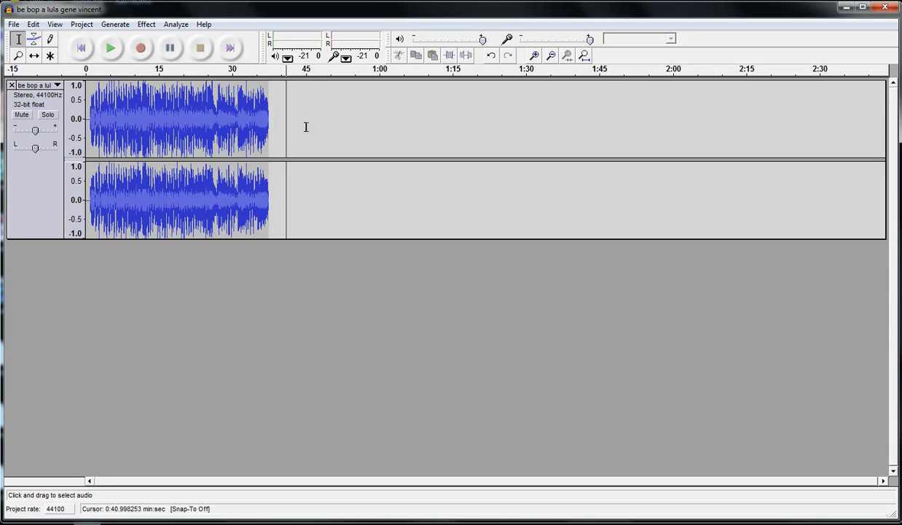
key("Left")
key("Left")
key("Left")
key("Left")
key("Left")
key("Left")
key("Left")
key("Left")
key("Left")
key("Left")
key("Left")
key("Left")
key("Left")
key("Left")
key("Left")
key("Left")
key("Left")
key("Left")
key("Left")
key("Left")
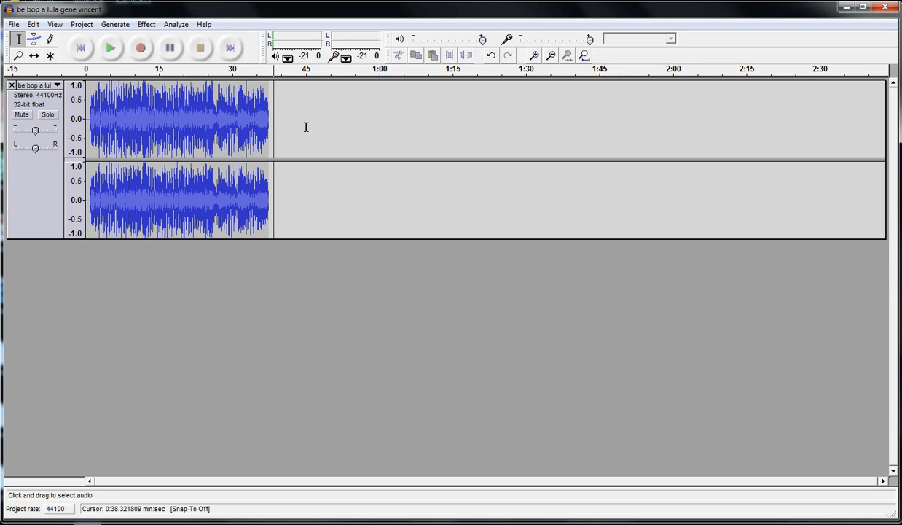
key("Left")
key("Left")
key("Left")
key("Left")
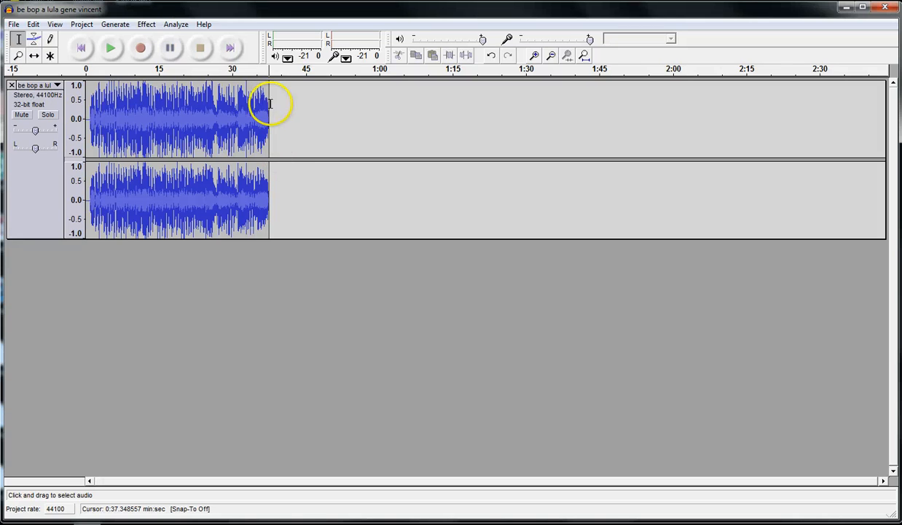
Generate 3 seconds of silence at the cursor position at the end of the clip.
left_click(118, 24)
left_click(126, 39)
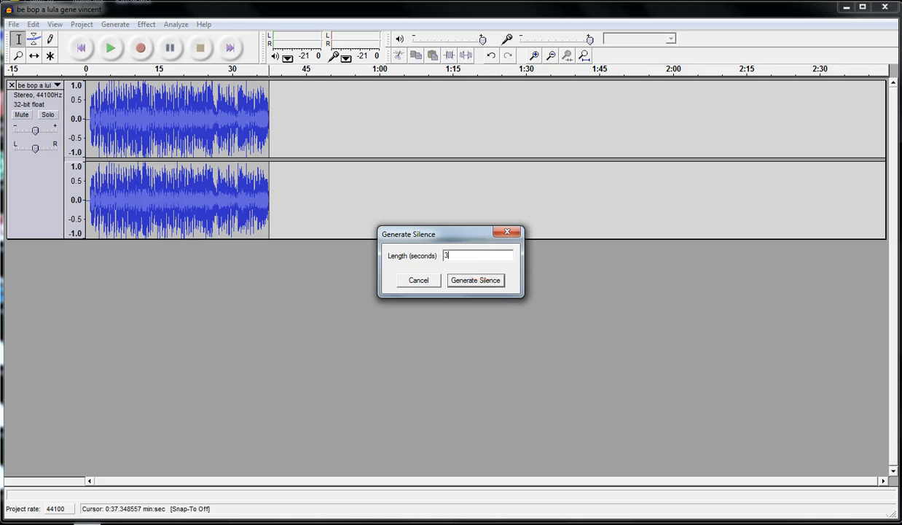
left_click(475, 280)
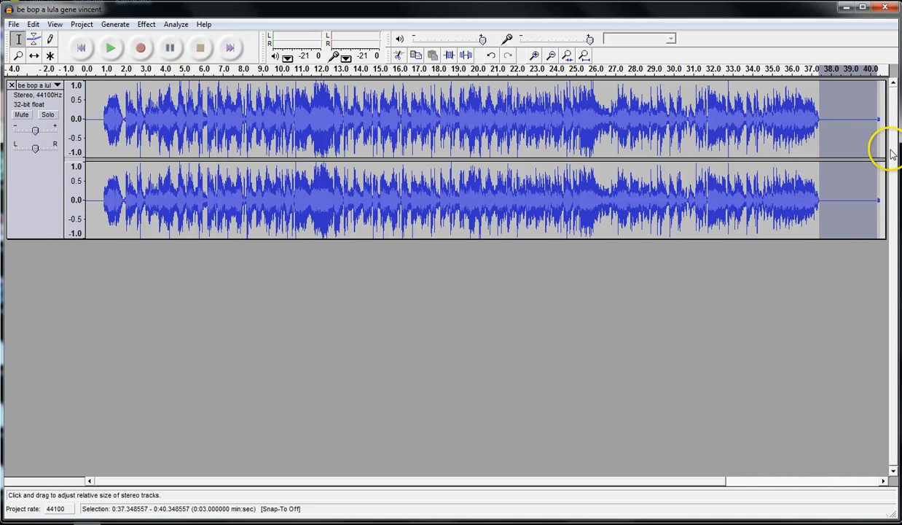
Listen to the end of the track and delete the leftover audio after the silence, from about 40.35 seconds onward.
left_click(873, 197)
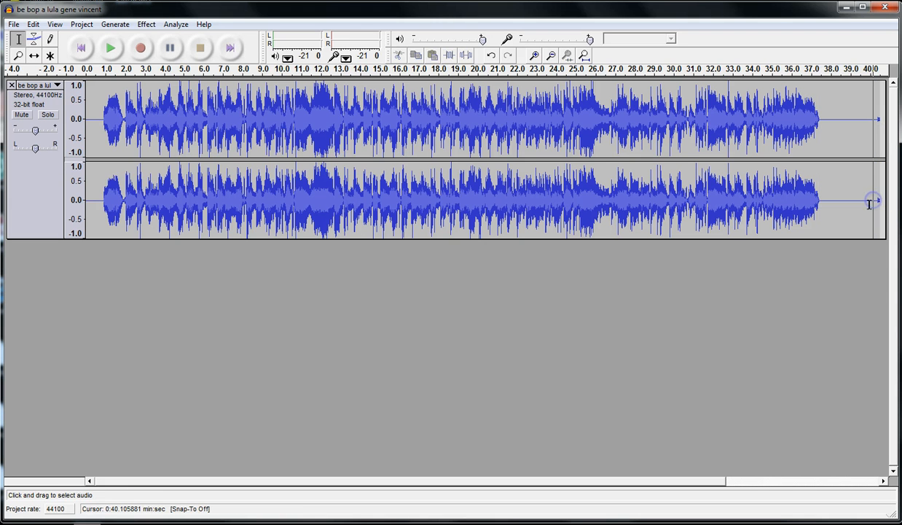
left_click(112, 49)
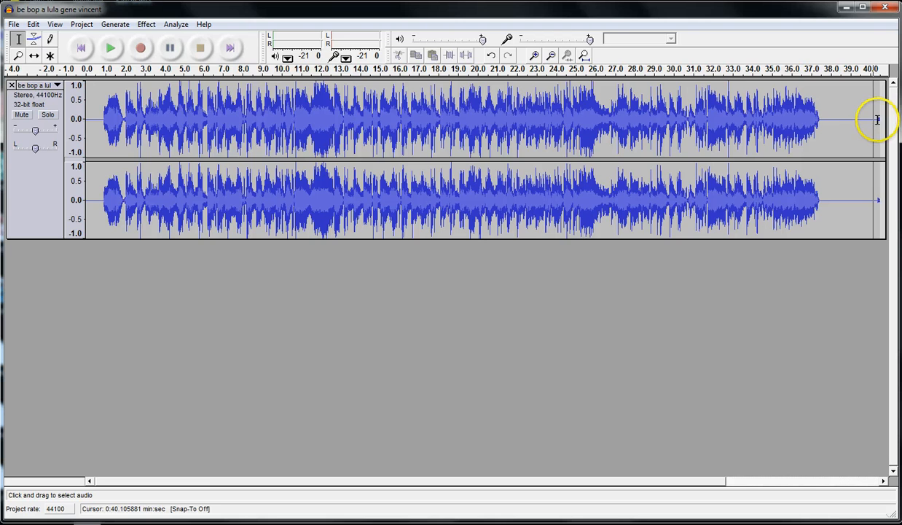
left_click_drag(878, 120, 895, 128)
key("Delete")
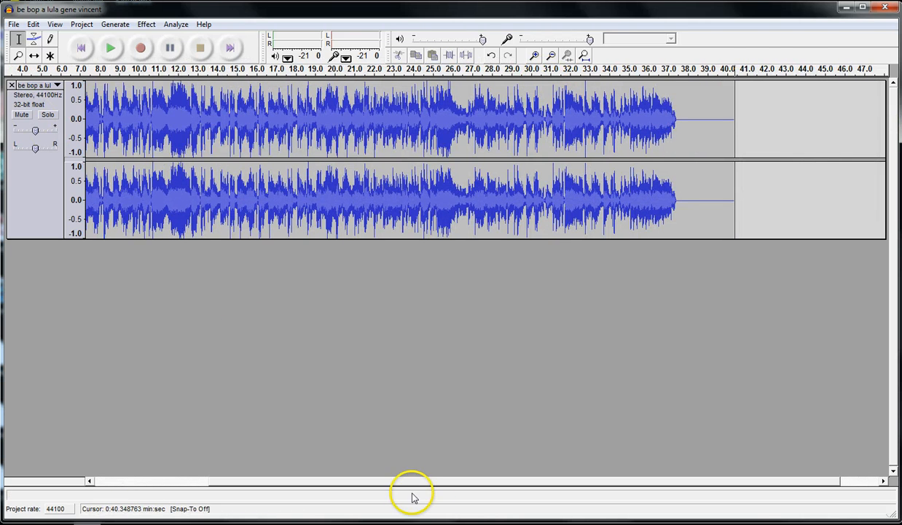
Copy the song clip from about 0.4 to 37.6 seconds, leaving out the silence at its end.
left_click_drag(396, 480, 208, 482)
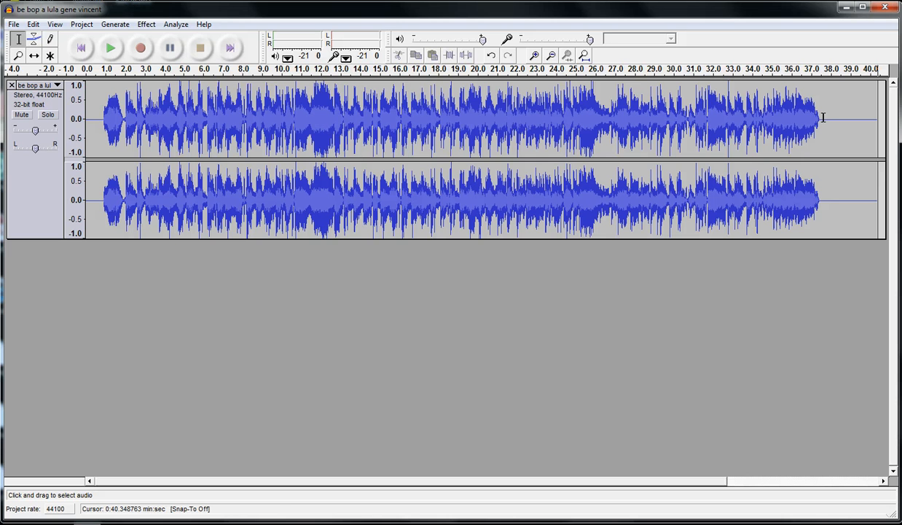
left_click_drag(822, 117, 94, 130)
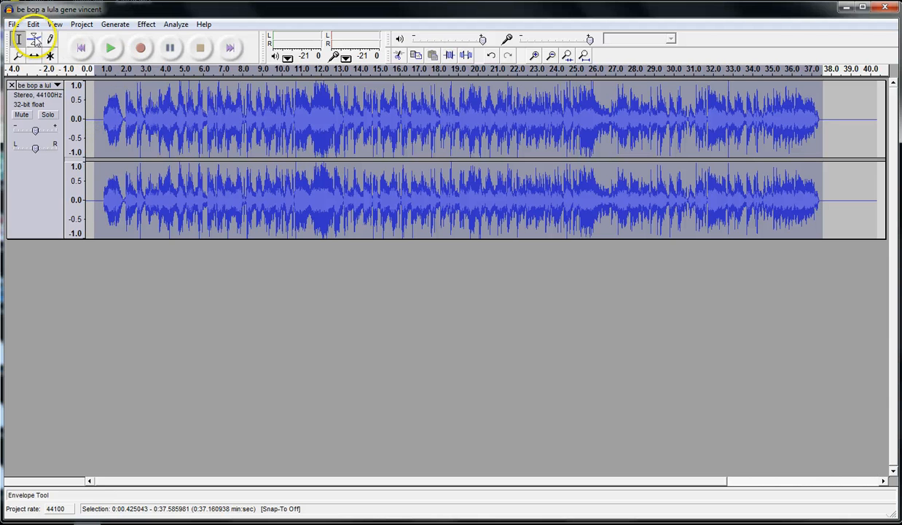
left_click(33, 25)
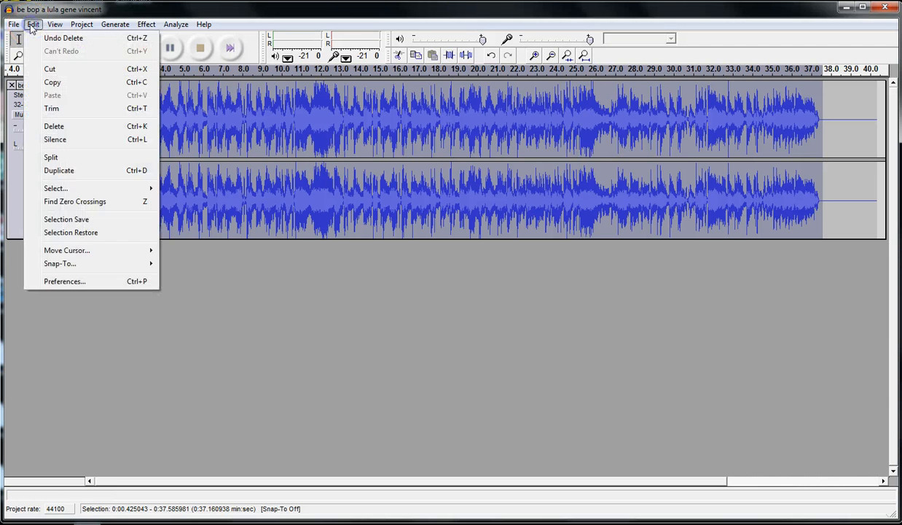
left_click(45, 83)
Paste the copied clip at the end of the silence, at about 40.3 seconds.
left_click(873, 121)
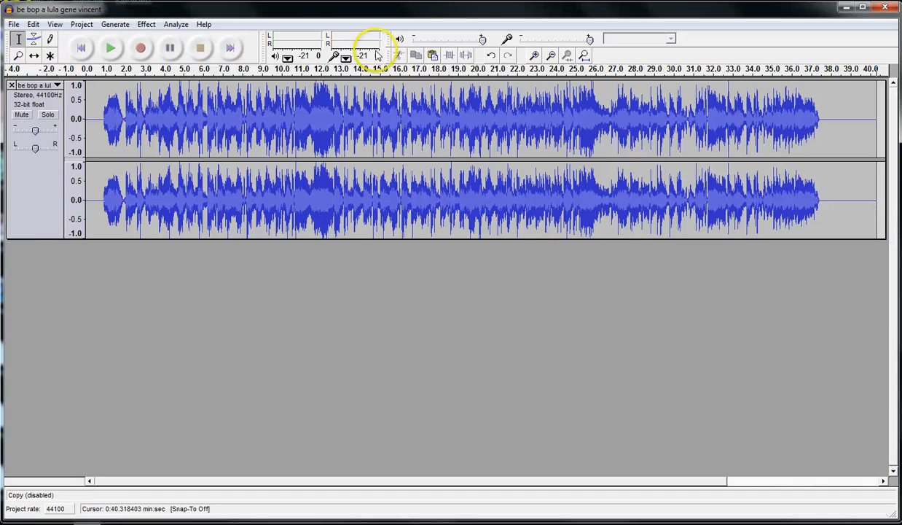
left_click(33, 26)
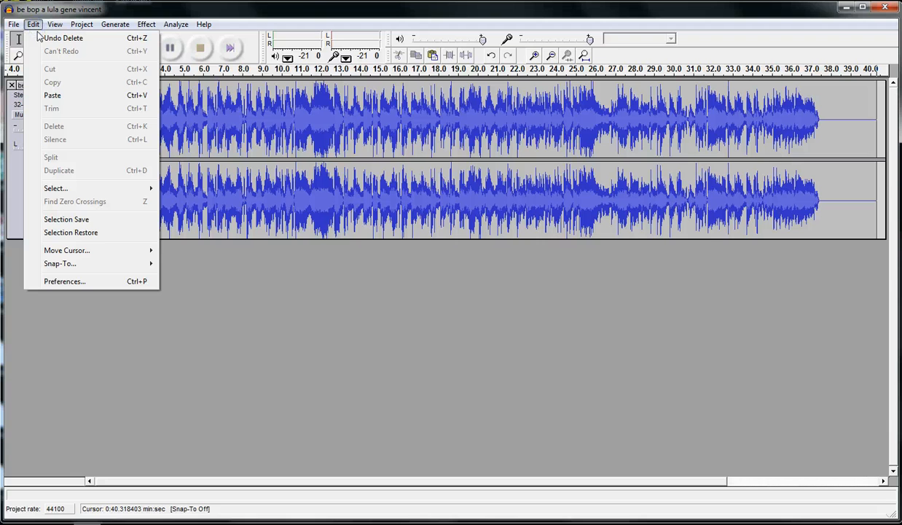
left_click(63, 98)
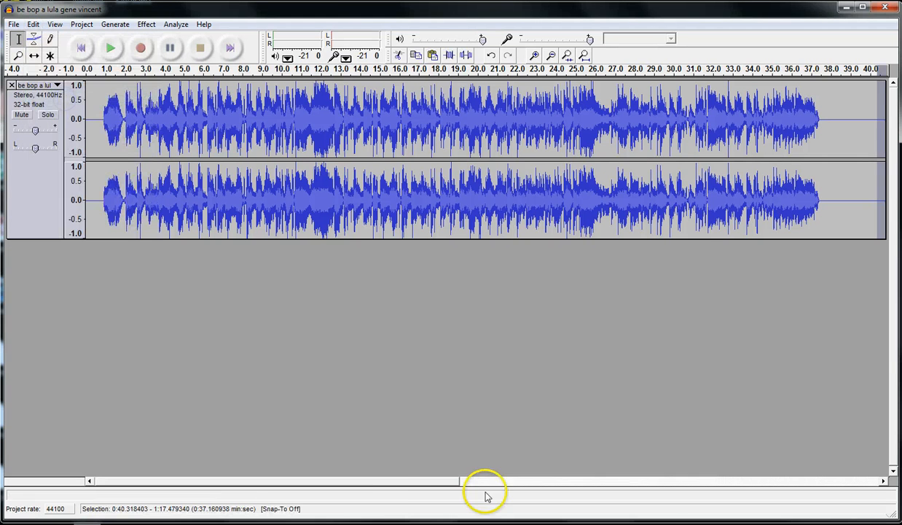
Play the transition through the silence into the second clip, starting at about 36.2 seconds, and stop playback.
left_click_drag(389, 482, 546, 487)
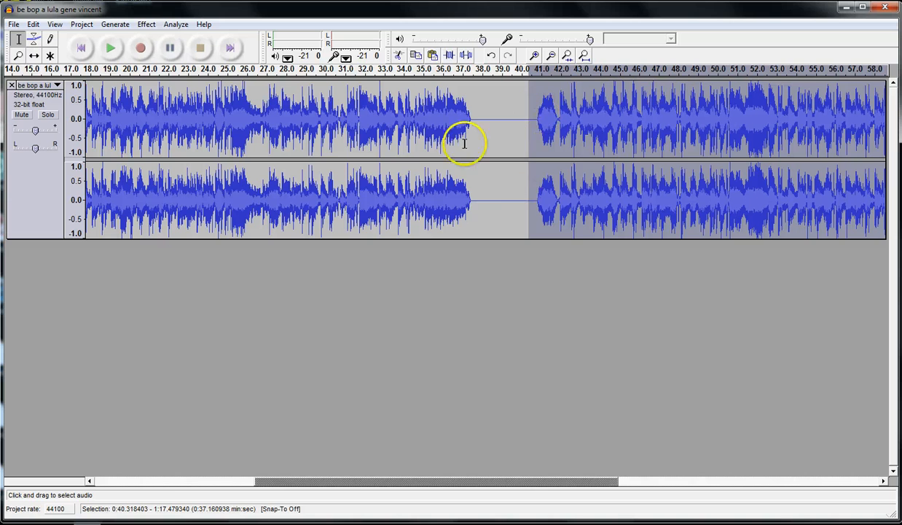
left_click(426, 130)
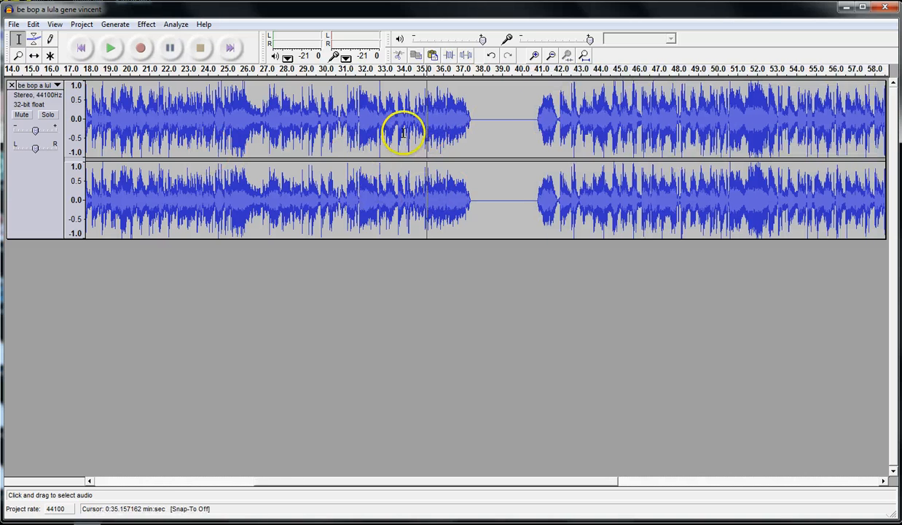
left_click(448, 114)
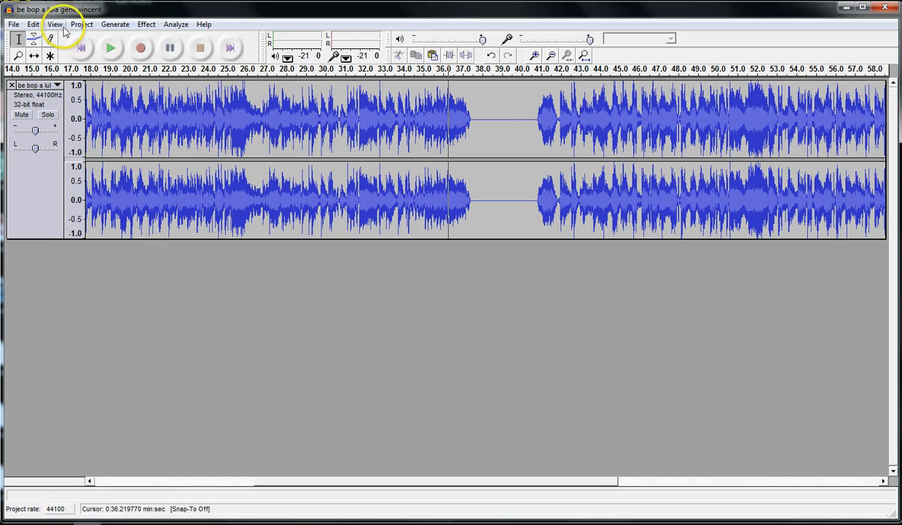
left_click(111, 49)
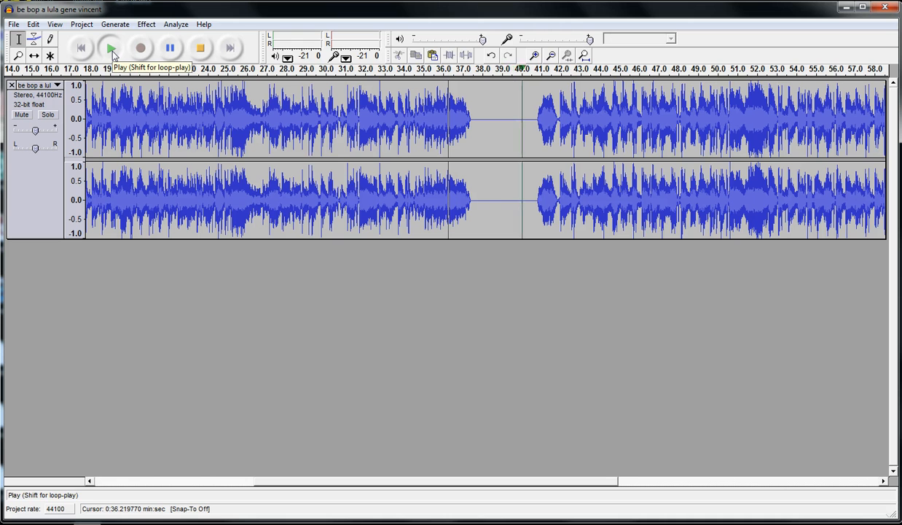
left_click(200, 48)
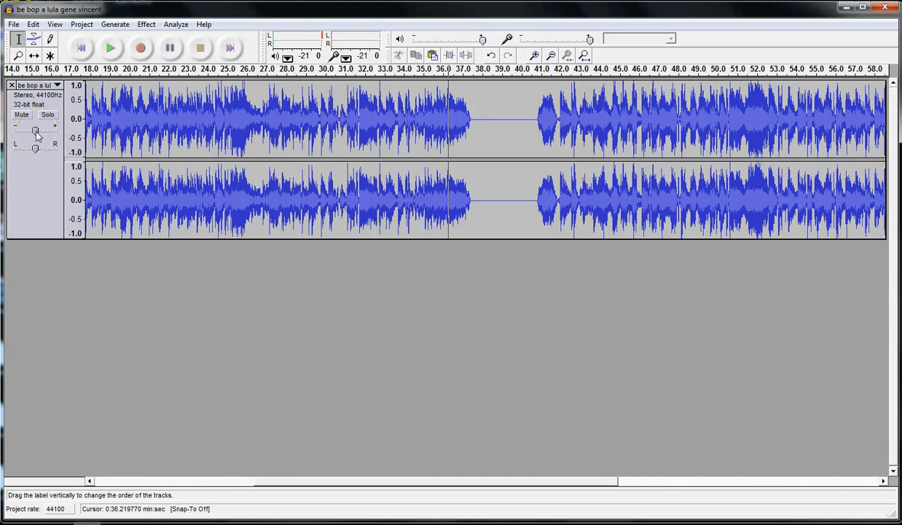
Lower the track's gain slightly and play a moment from about 36.2 seconds to hear the quieter level.
mouse_move(36, 134)
left_click_drag(34, 135, 33, 133)
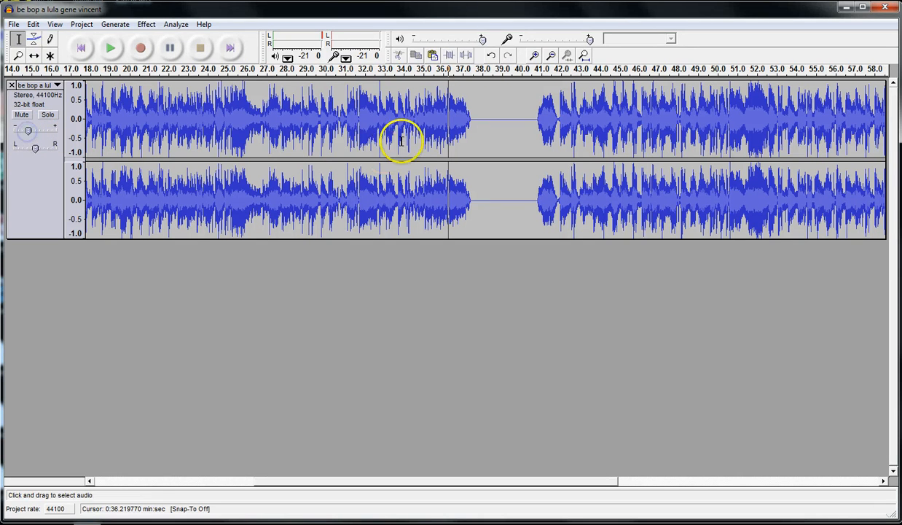
left_click(109, 51)
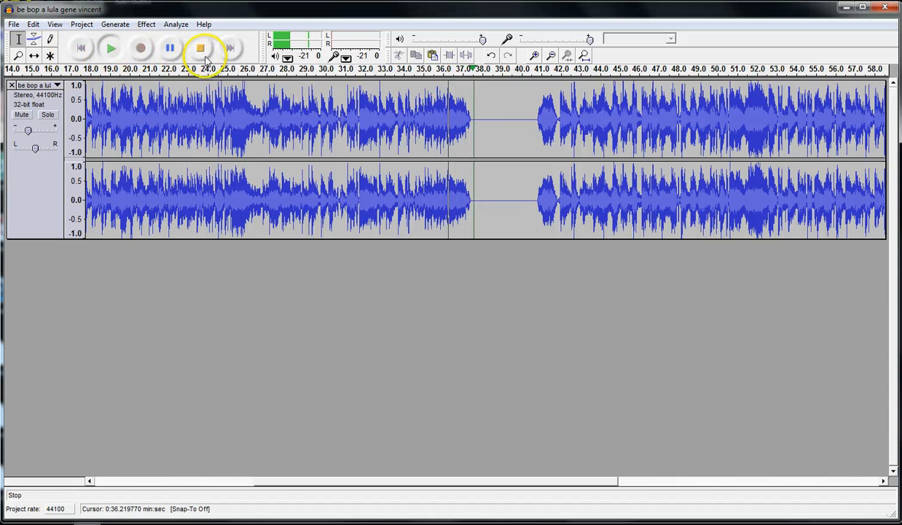
left_click(203, 49)
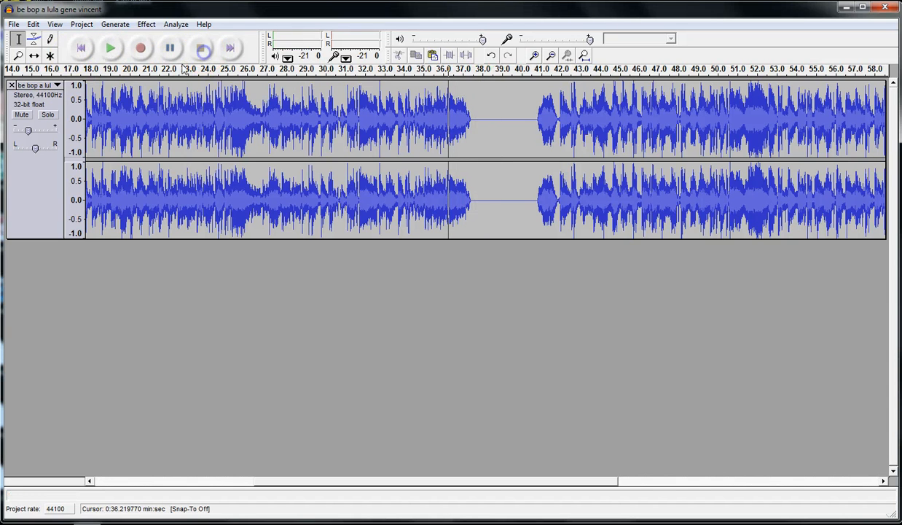
Raise the track's gain above its centre, play a moment to hear it, and return the gain to the centre.
left_click(30, 132)
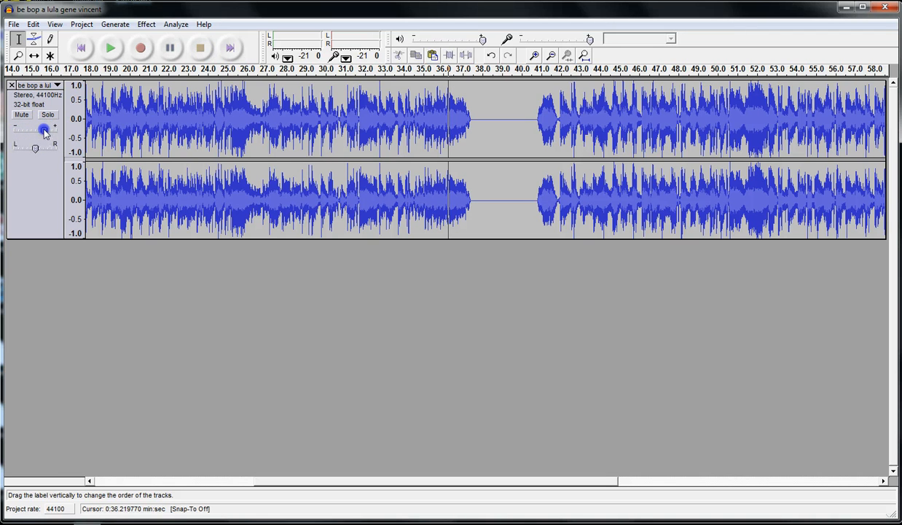
left_click(112, 48)
left_click(200, 48)
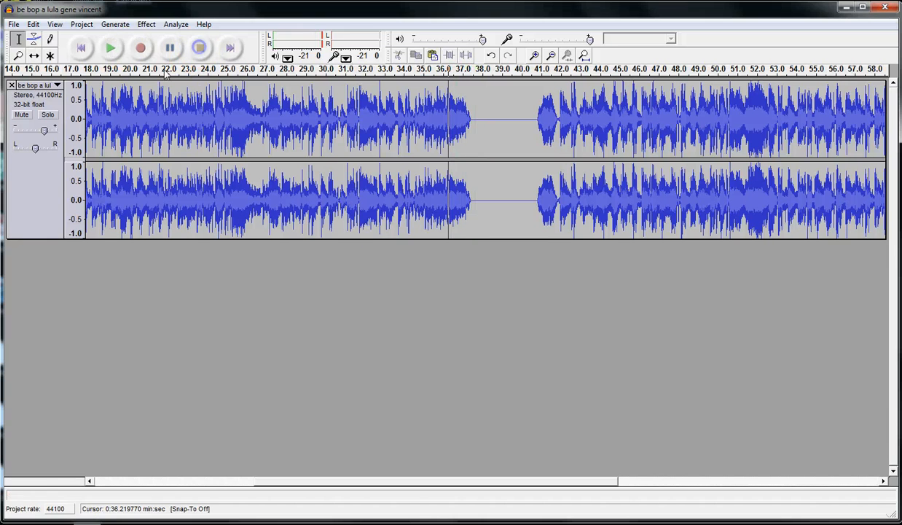
left_click_drag(45, 131, 35, 130)
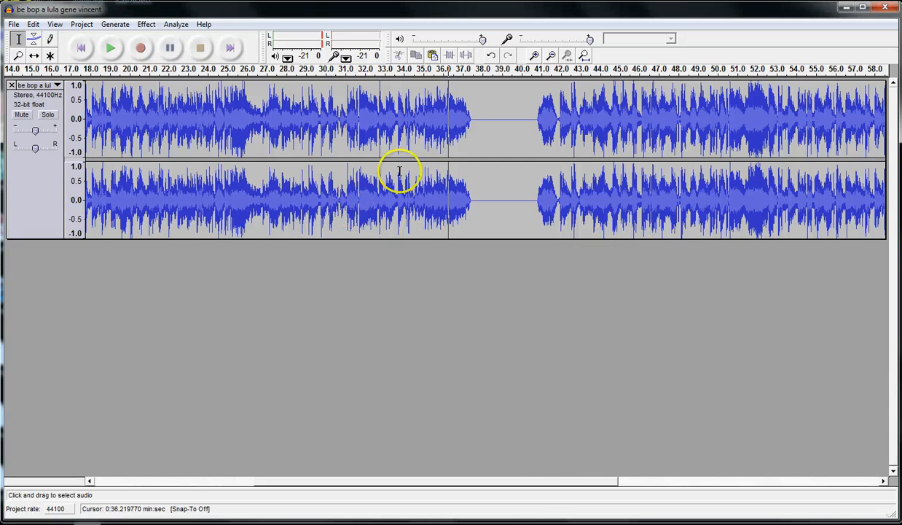
Apply a Fade Out to the end of the first clip, from about 34.8 to 37.5 seconds.
left_click_drag(545, 483, 604, 485)
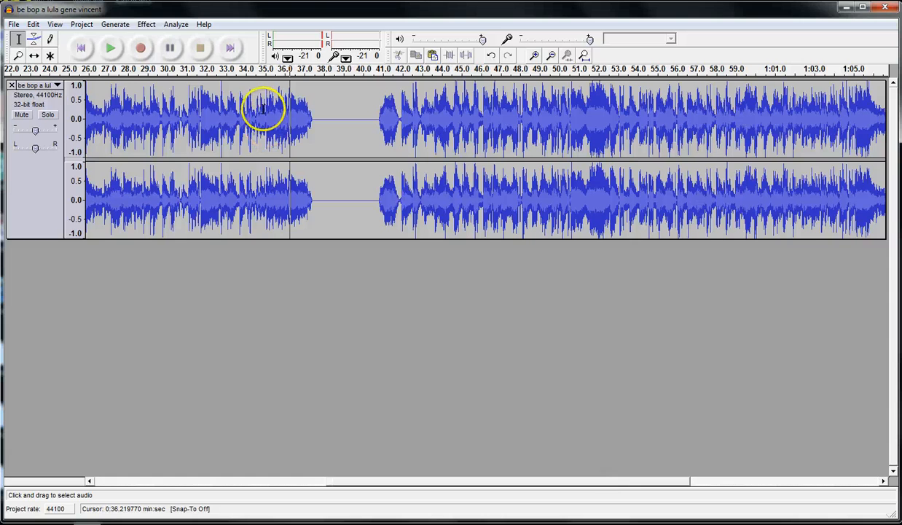
left_click_drag(262, 125, 316, 143)
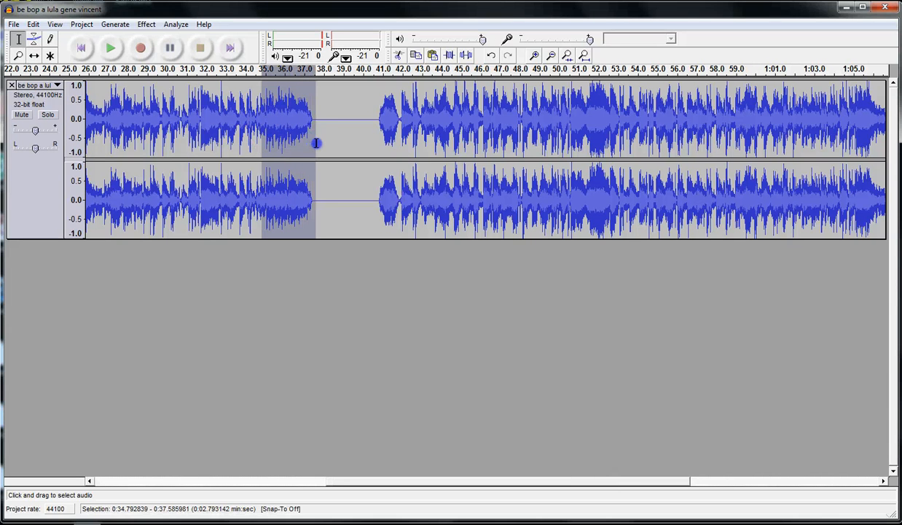
left_click(147, 24)
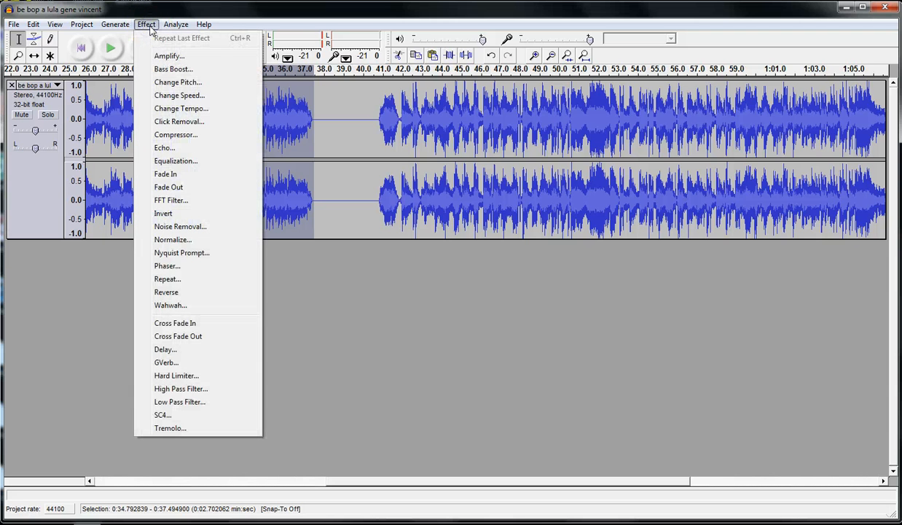
left_click(179, 188)
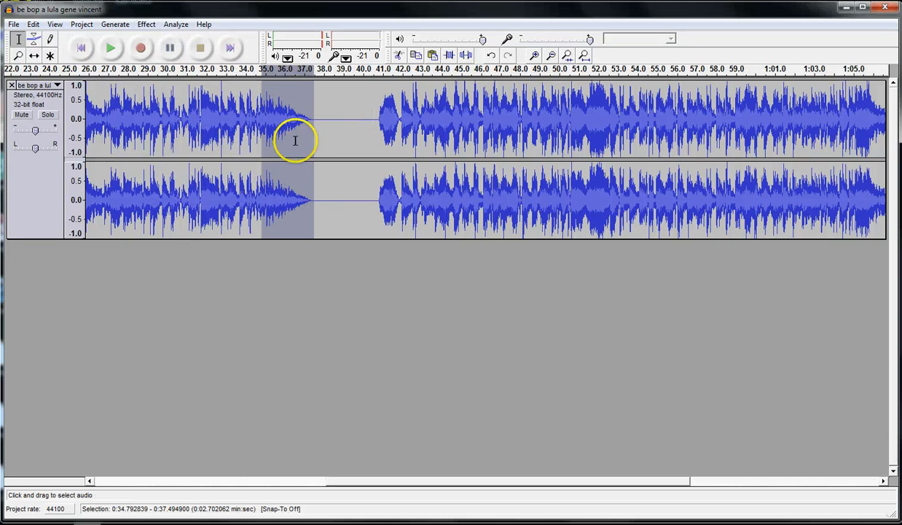
Play the faded ending of the first clip from about 34.9 seconds and stop playback.
left_click(264, 114)
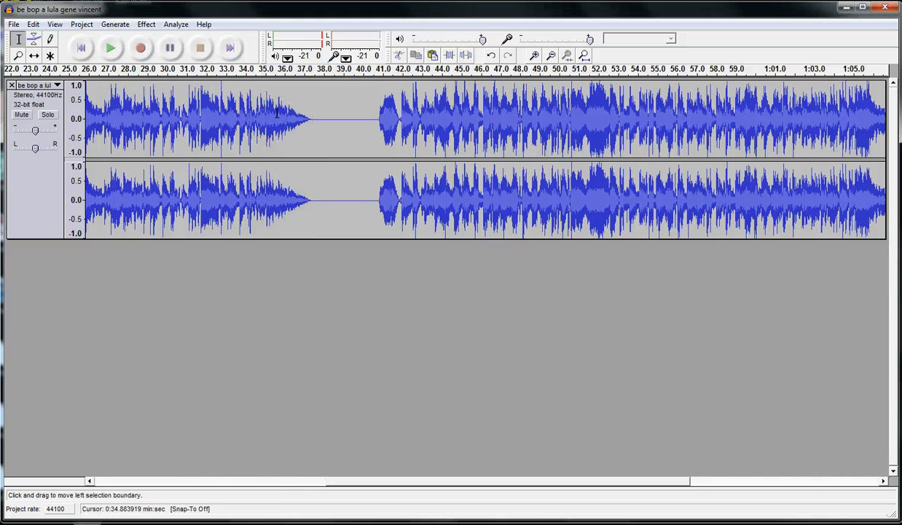
left_click(110, 48)
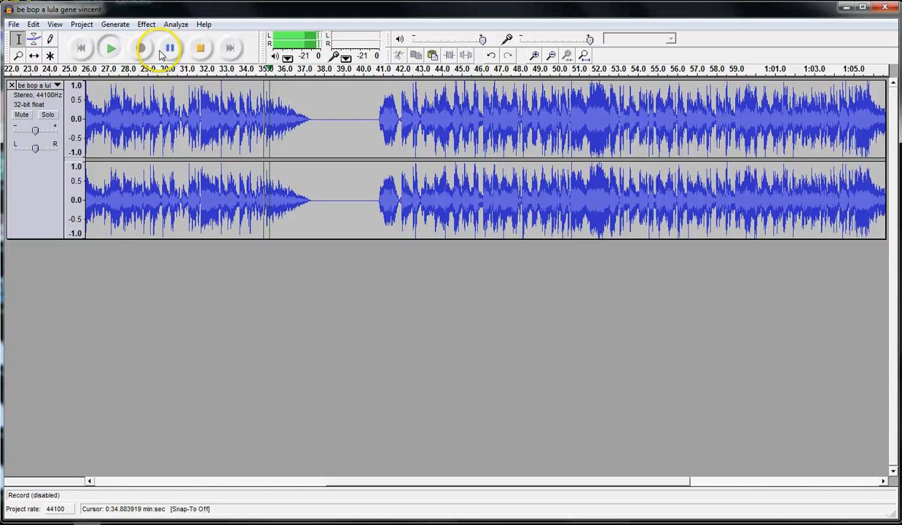
left_click(202, 49)
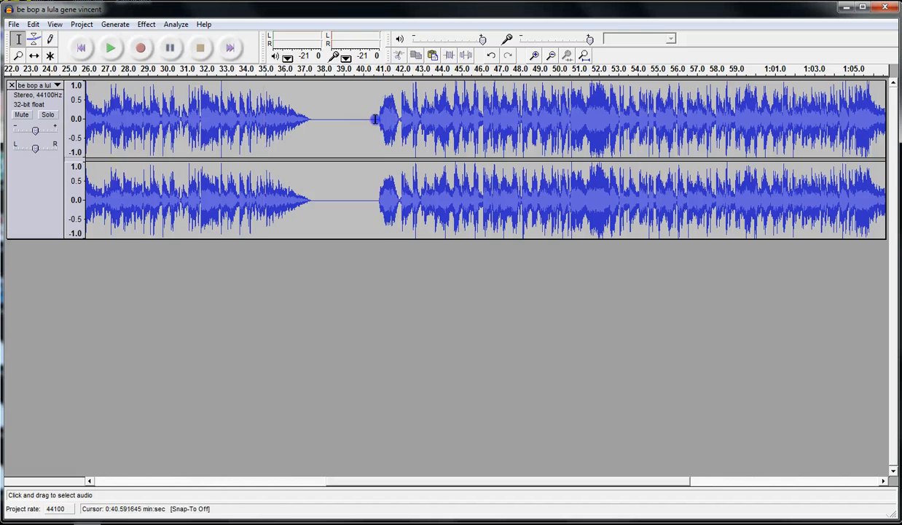
Apply a Fade In to the start of the second clip, from about 40.6 to 44.0 seconds.
left_click_drag(375, 119, 442, 134)
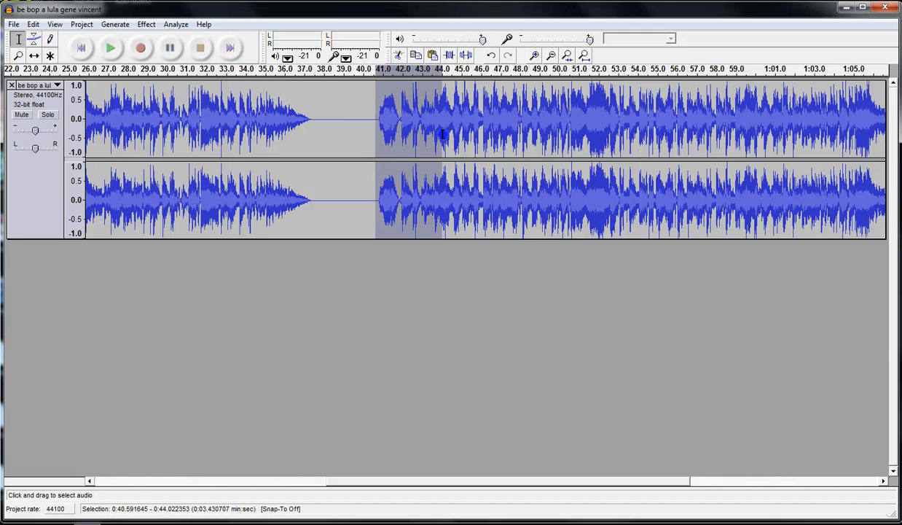
left_click(147, 26)
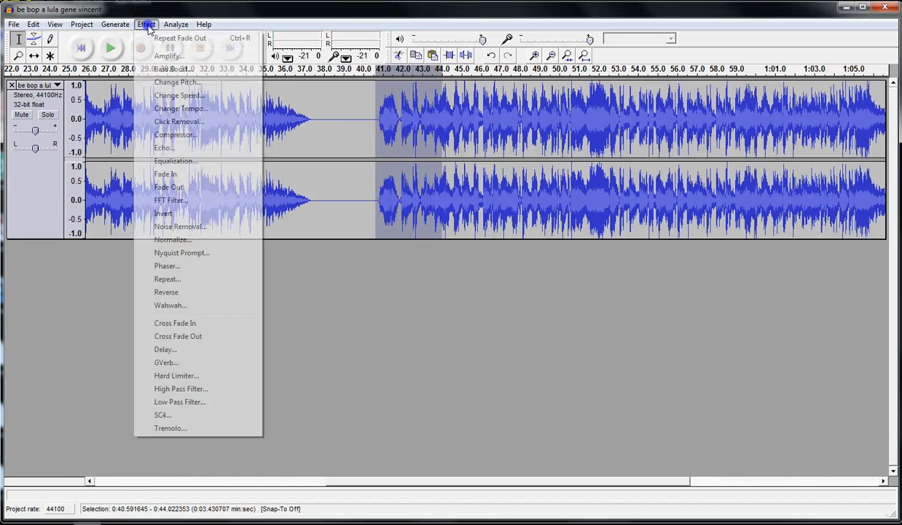
left_click(176, 176)
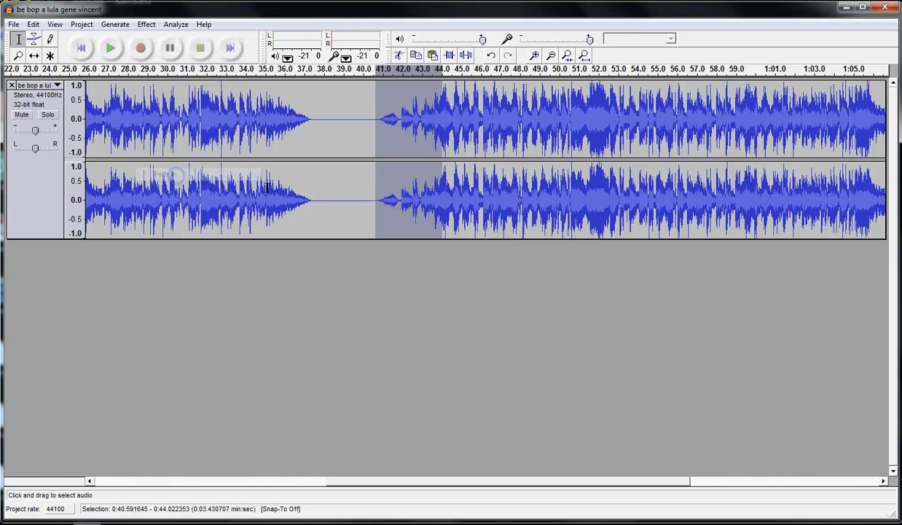
Play the faded opening of the second clip from about 40.5 seconds and stop playback.
left_click(373, 119)
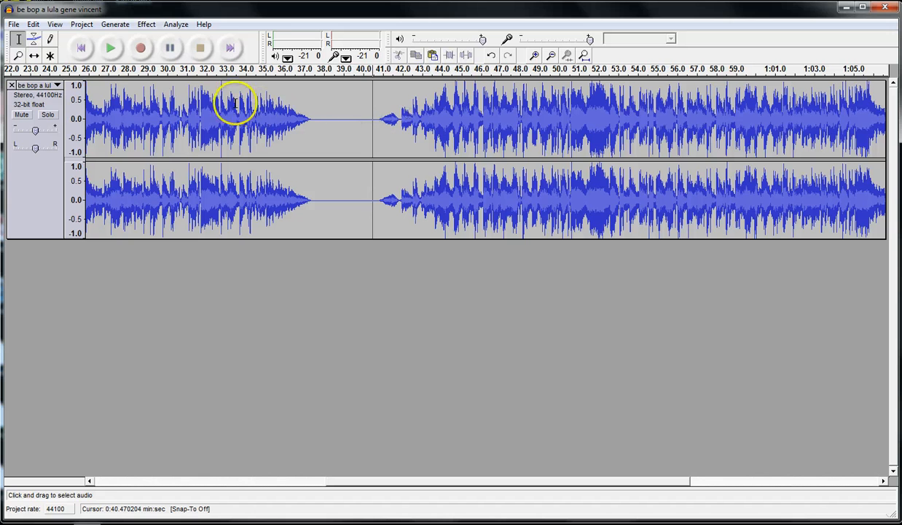
left_click(111, 49)
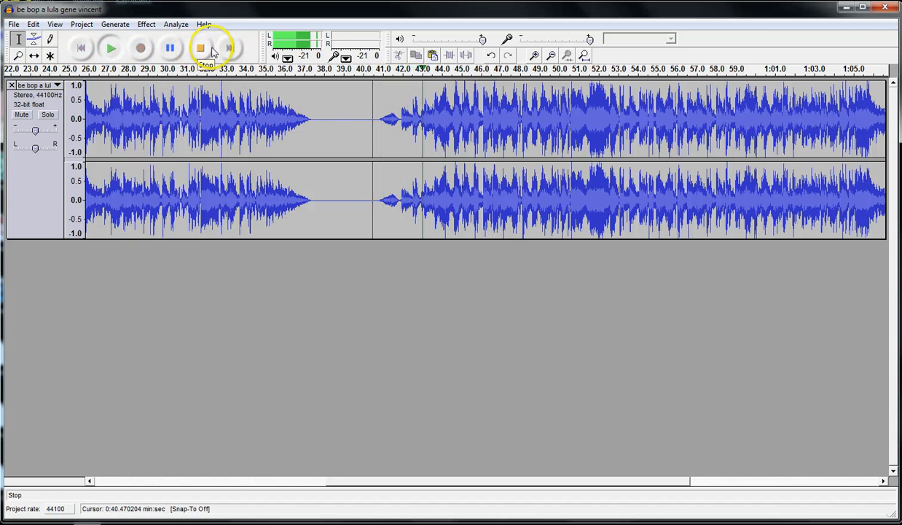
left_click(204, 49)
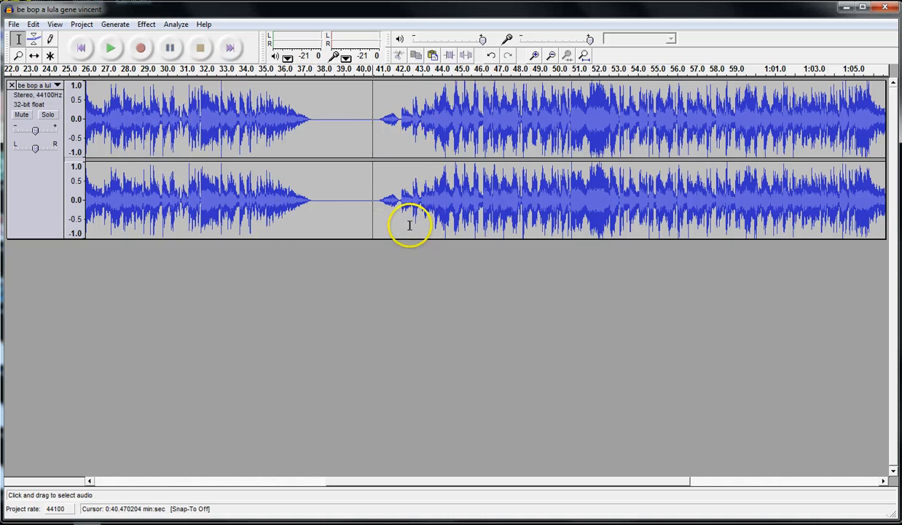
Delete the silence between the two clips, about 37.4 to 40.7 seconds, and play the join from about 35.3 seconds.
left_click_drag(377, 202, 318, 208)
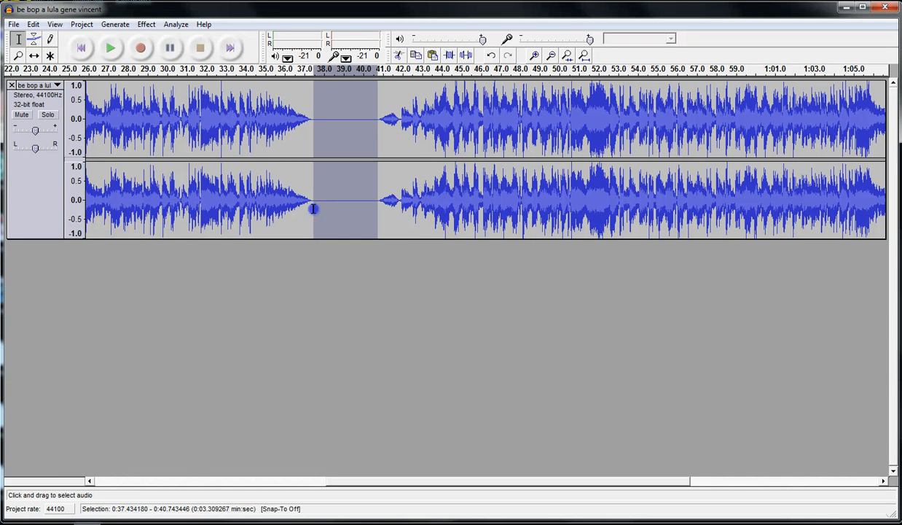
key("Delete")
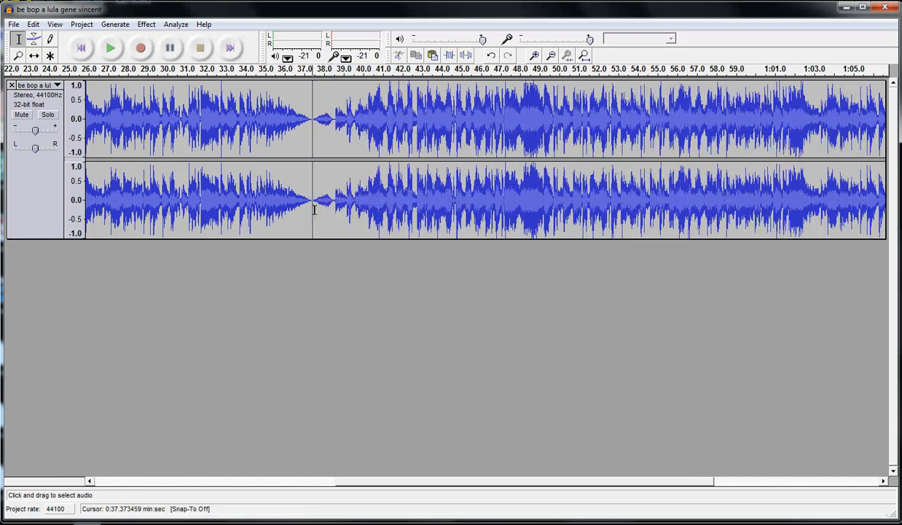
left_click(272, 131)
left_click(109, 48)
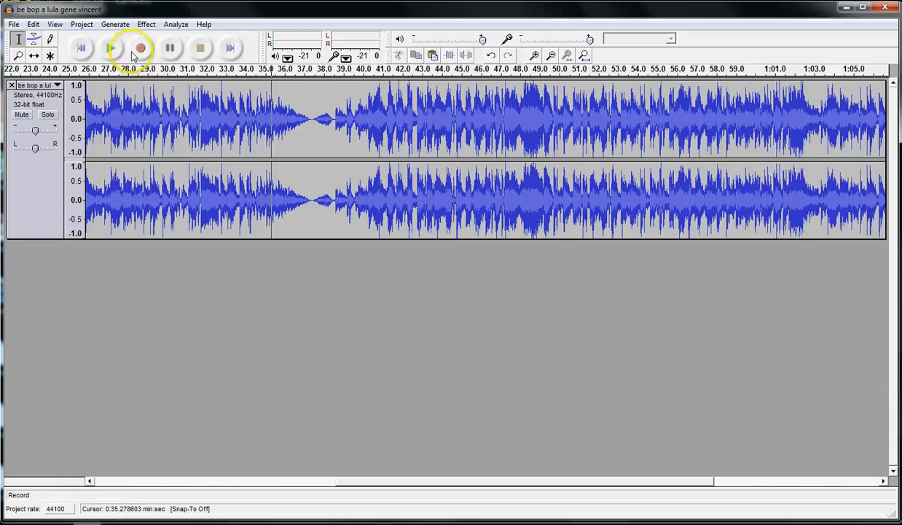
left_click(111, 49)
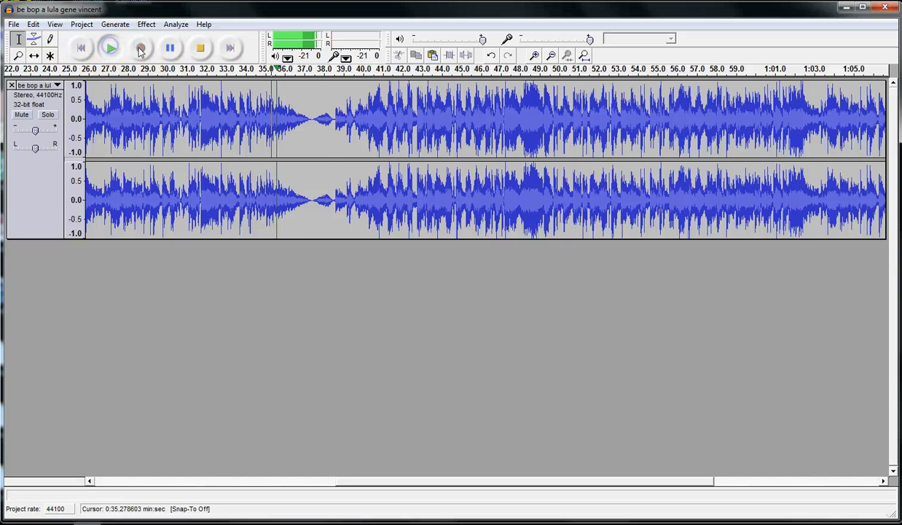
left_click(203, 50)
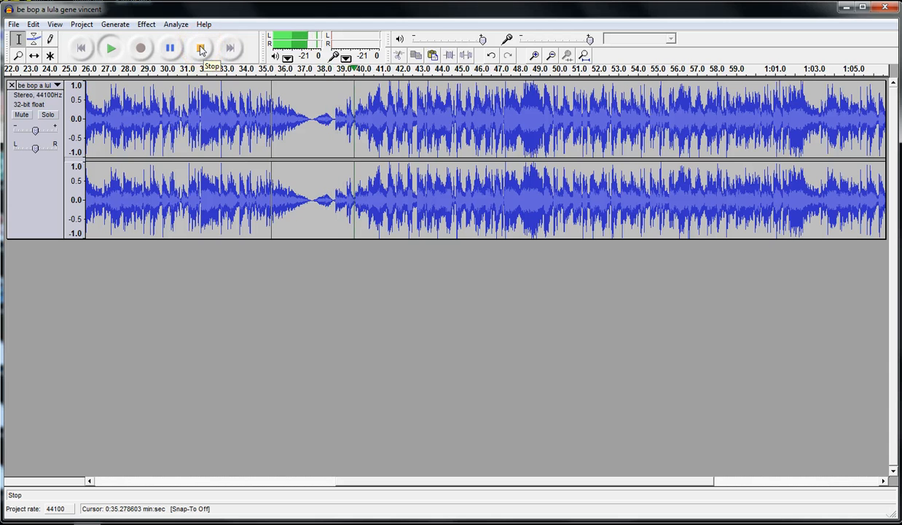
Stop playback, replay the join between the two clips from about 33.9 seconds, and stop again.
left_click(202, 48)
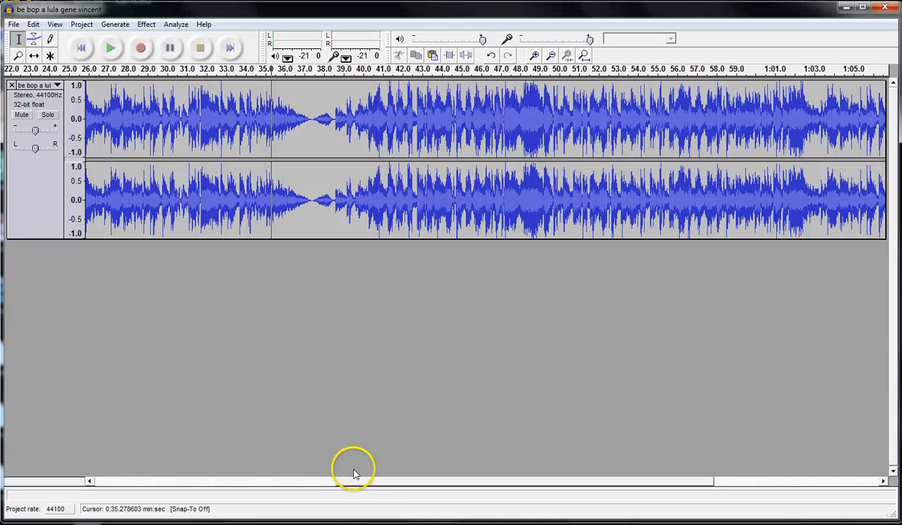
mouse_move(354, 480)
left_mouse_down()
mouse_move(470, 479)
mouse_move(348, 465)
left_mouse_up()
left_click(255, 109)
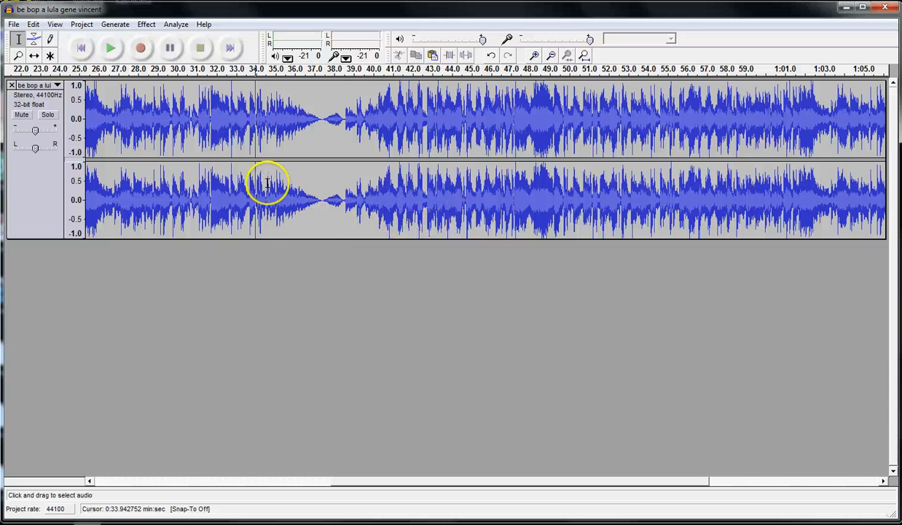
left_click(110, 48)
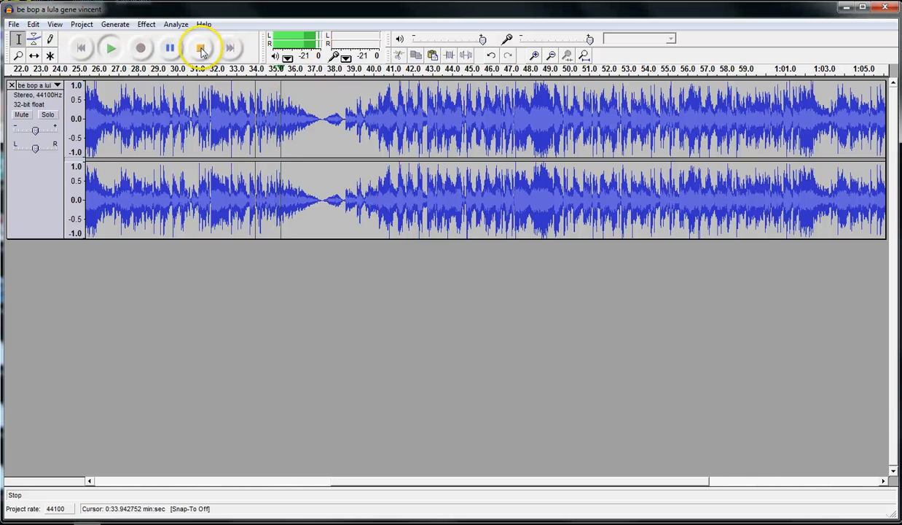
left_click(201, 49)
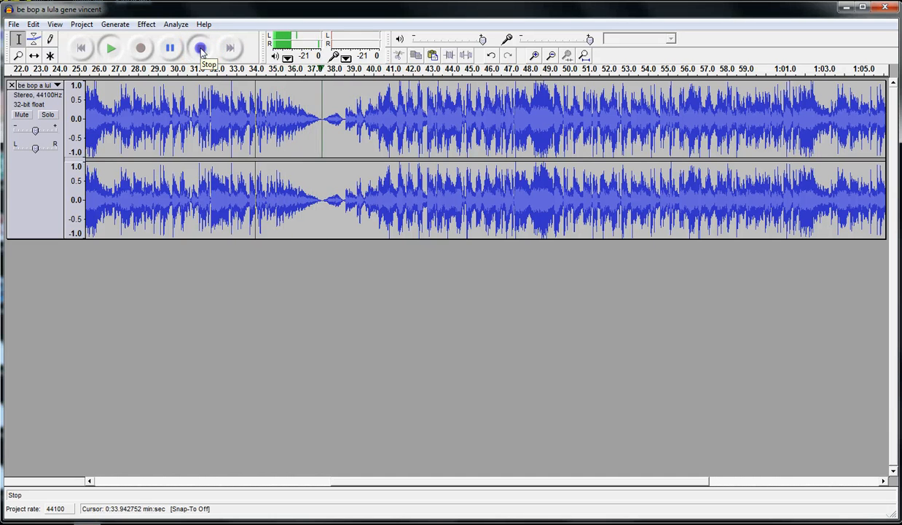
left_click(250, 252)
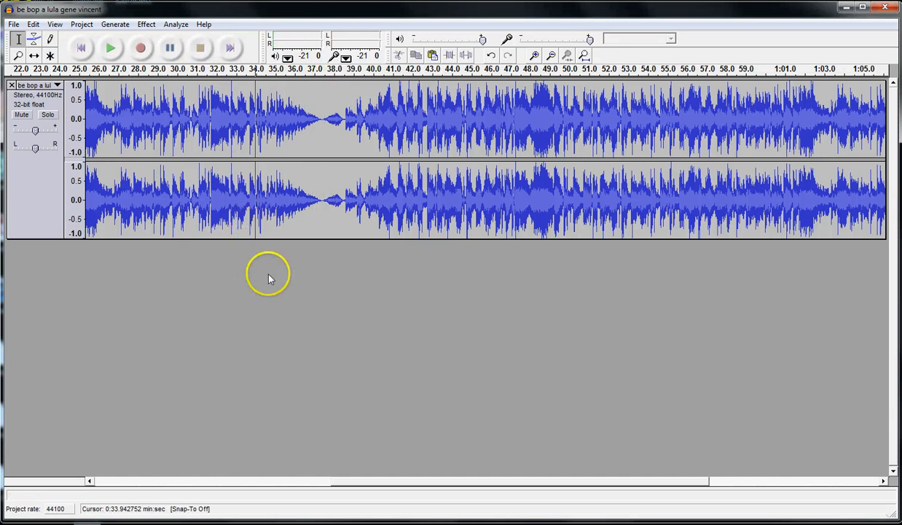
Record microphone audio over the song on a new track from about 33.9 seconds and play both tracks together.
left_click(141, 48)
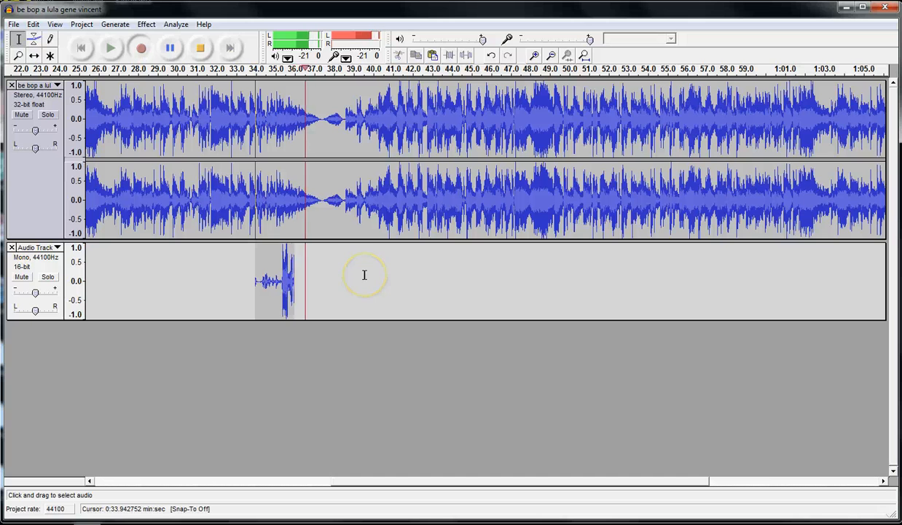
left_click(202, 48)
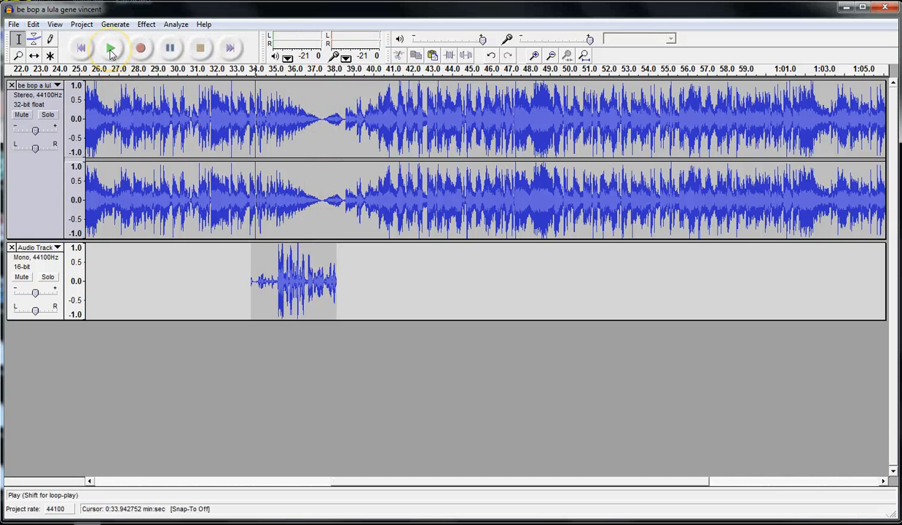
left_click(110, 49)
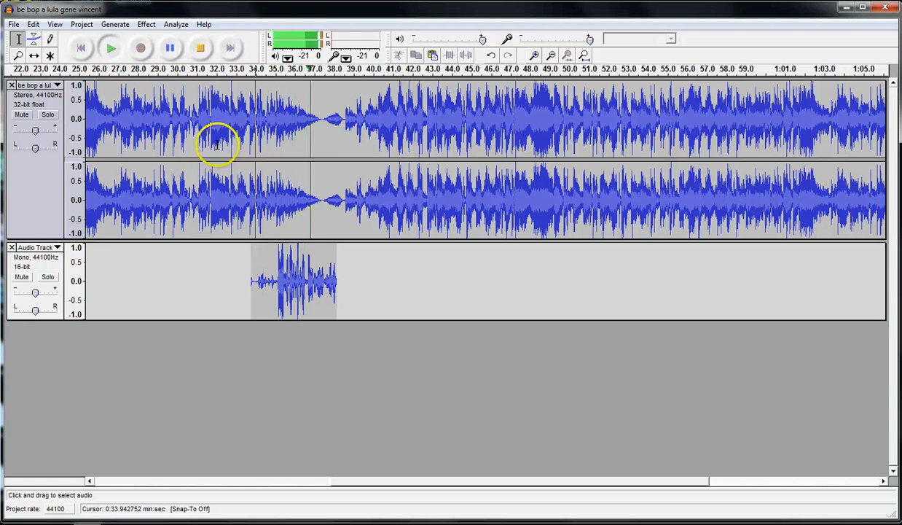
left_click(198, 49)
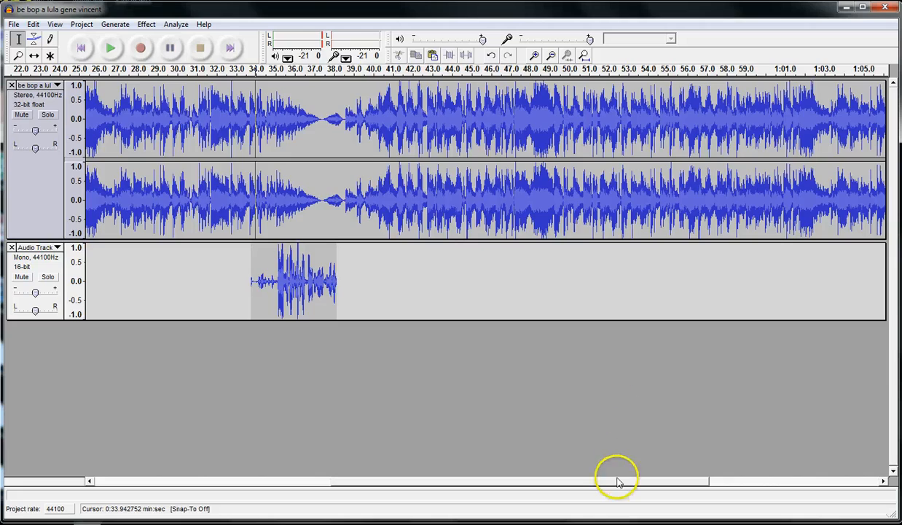
Insert 3 seconds of silence at the very start of the song and remove the recorded mono track.
left_click_drag(628, 482, 342, 487)
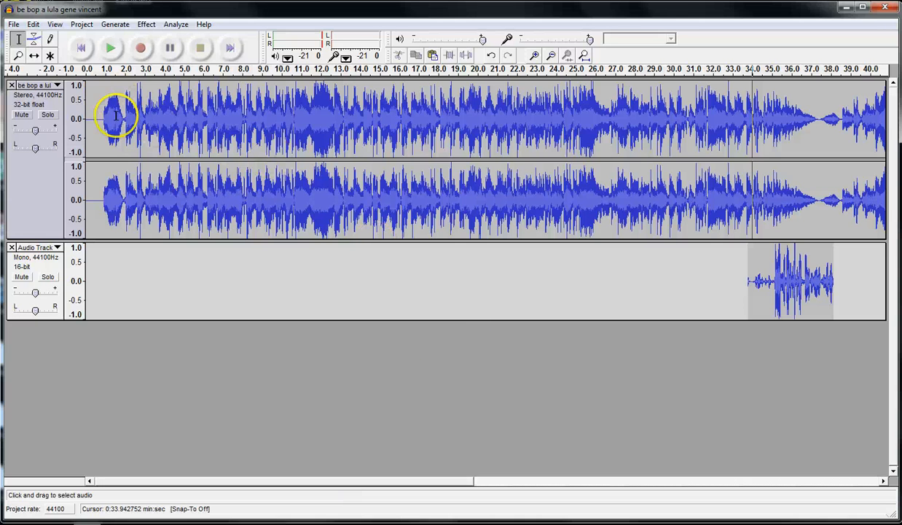
left_click(87, 120)
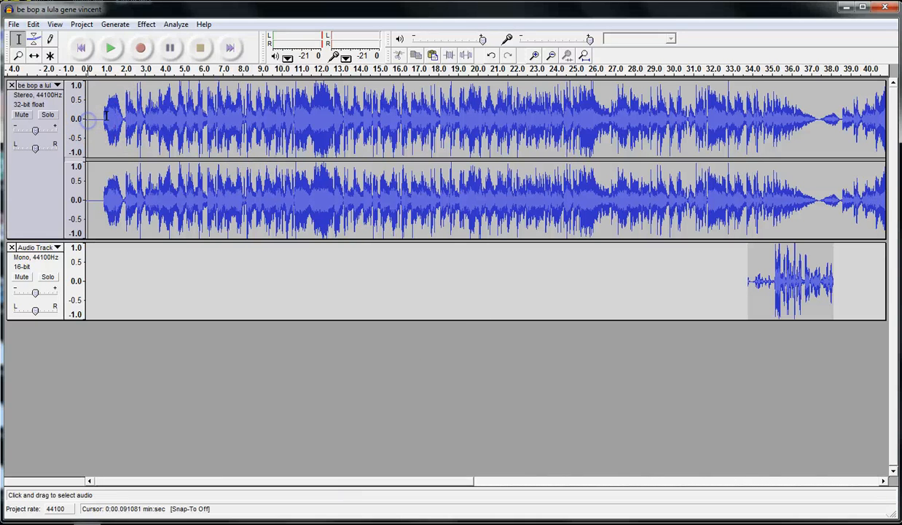
left_click(118, 25)
left_click(122, 39)
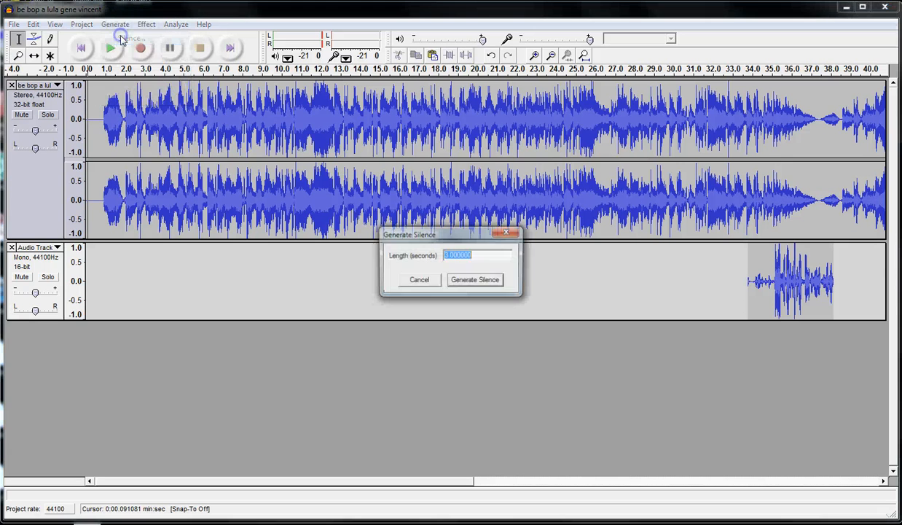
key("Return")
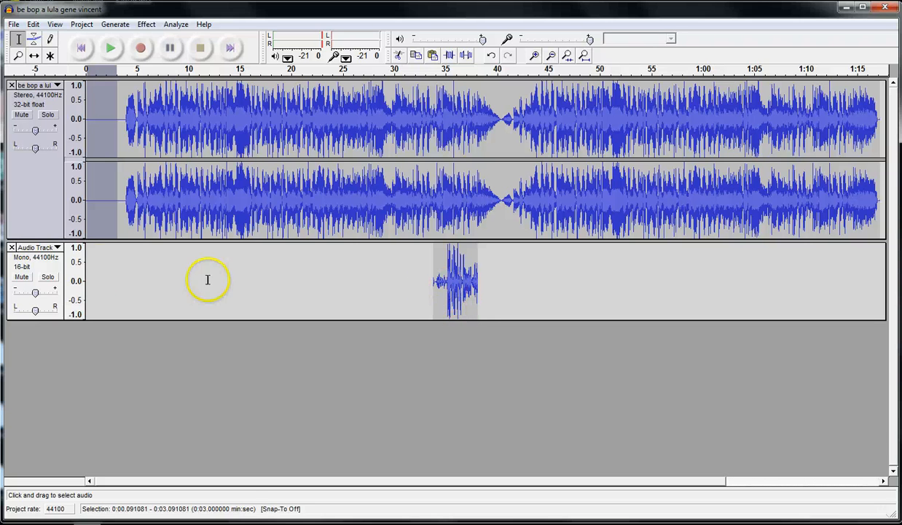
left_click(10, 247)
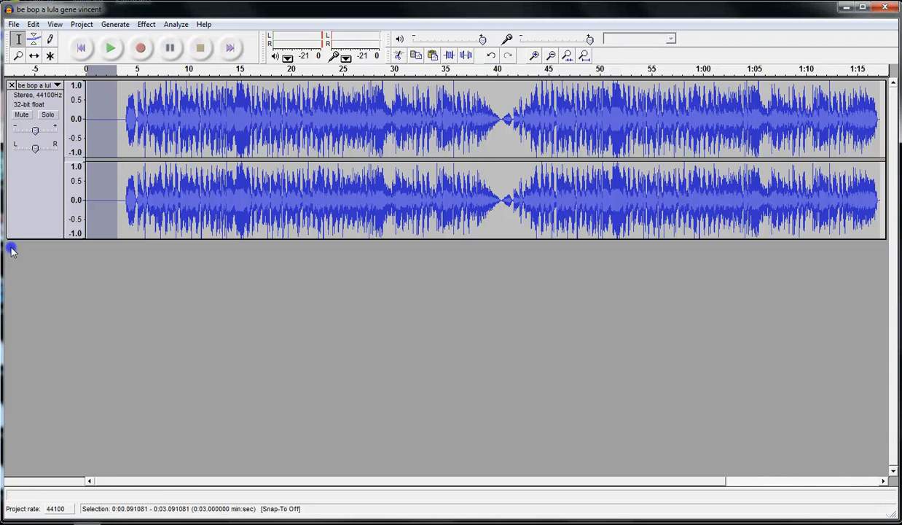
Record a microphone introduction on a new track from about 0.35 seconds, over the opening silence, and play it back.
left_click(89, 200)
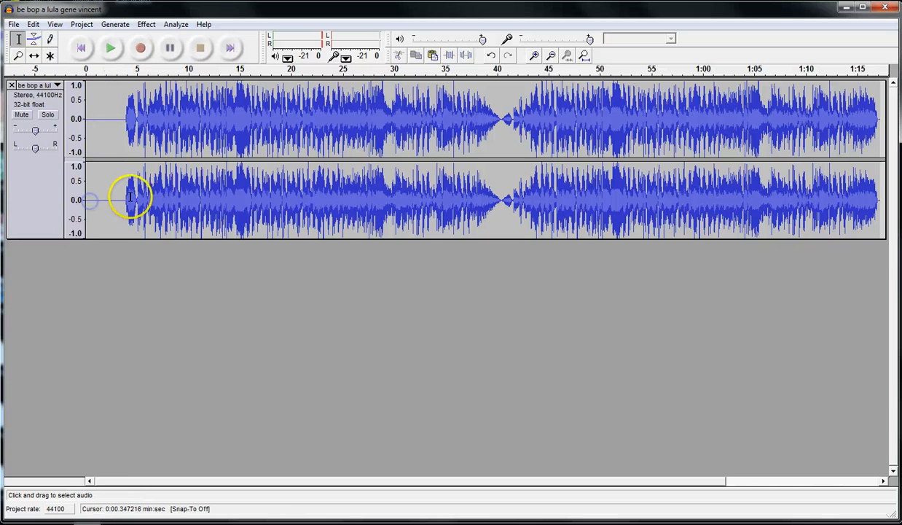
left_click(141, 48)
left_click(201, 48)
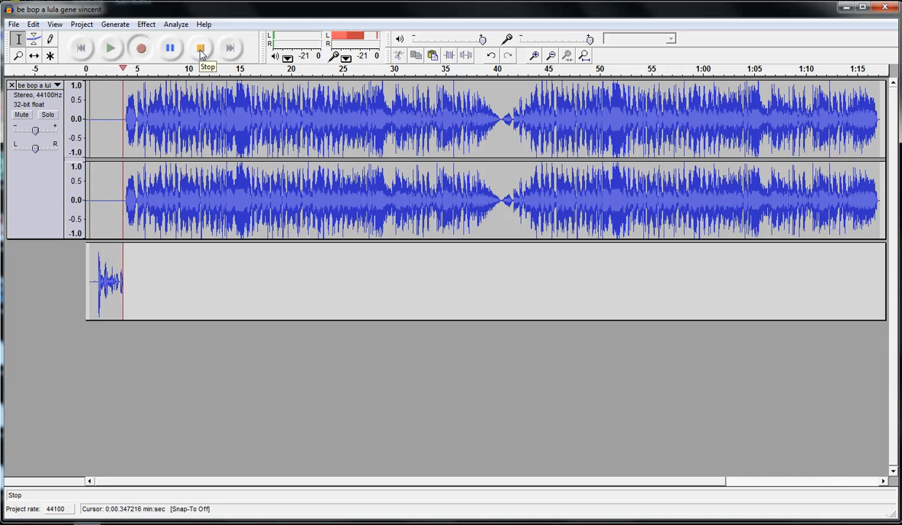
left_click(201, 50)
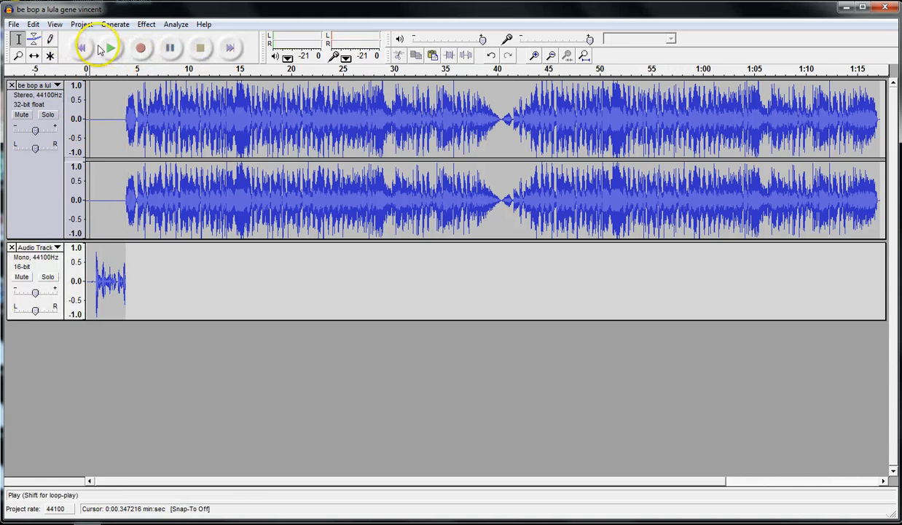
left_click(104, 48)
left_click(200, 48)
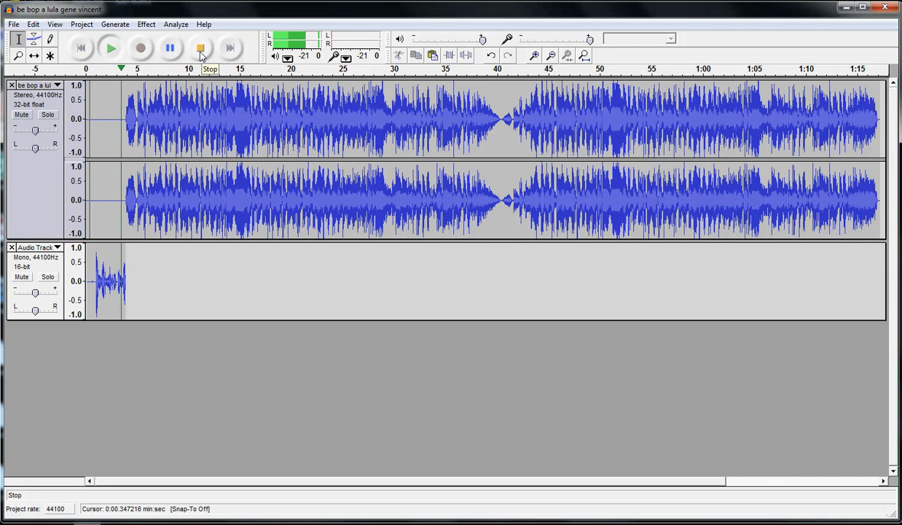
left_click(200, 49)
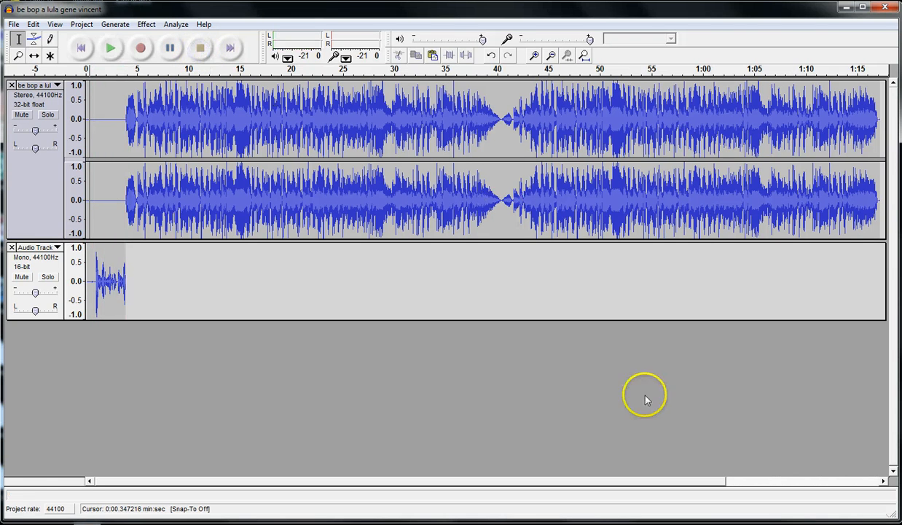
Insert 3 seconds of silence at the join between the two clips, at about 40.4 seconds.
left_click(502, 201)
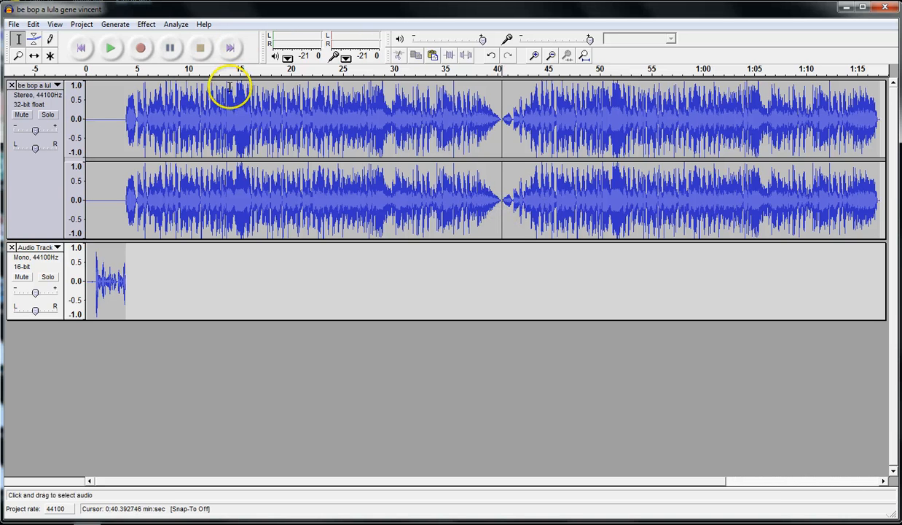
left_click(116, 25)
left_click(124, 39)
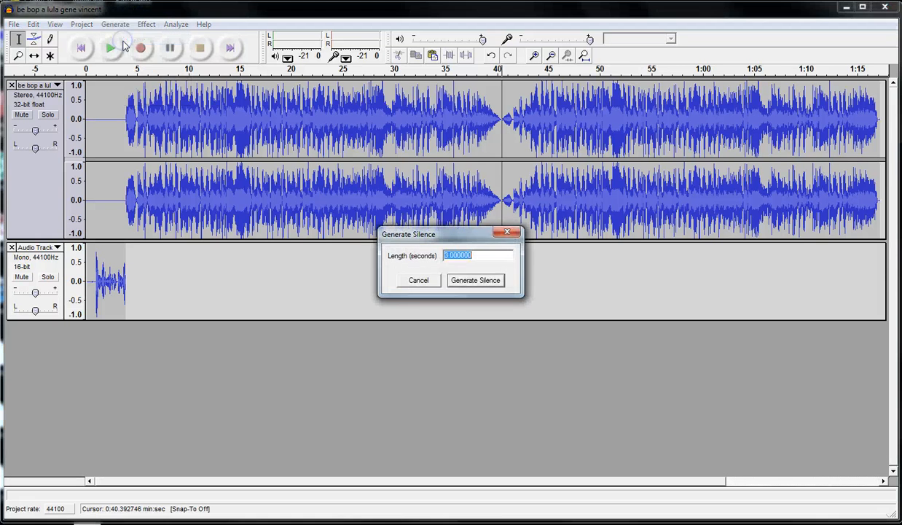
key("Return")
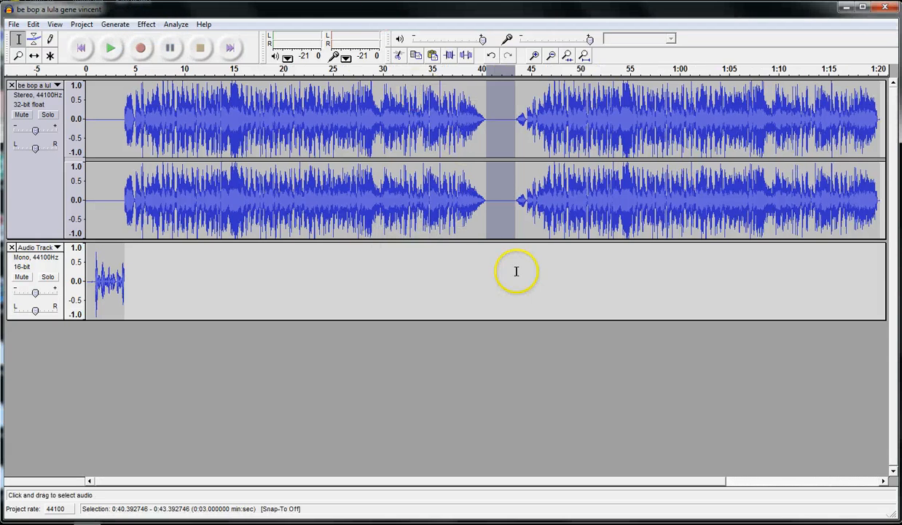
Record a second microphone announcement on a new track from about 40.5 seconds, over the silence between the clips.
left_click(492, 201)
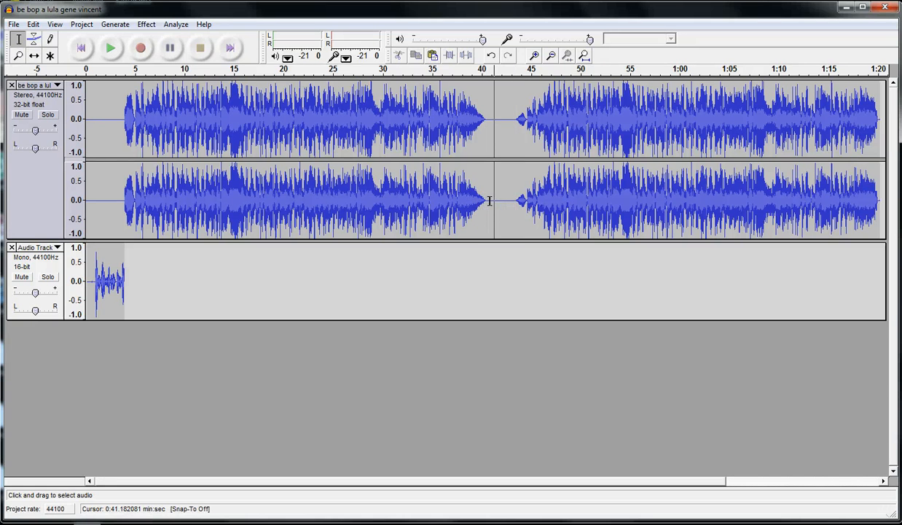
left_click(486, 202)
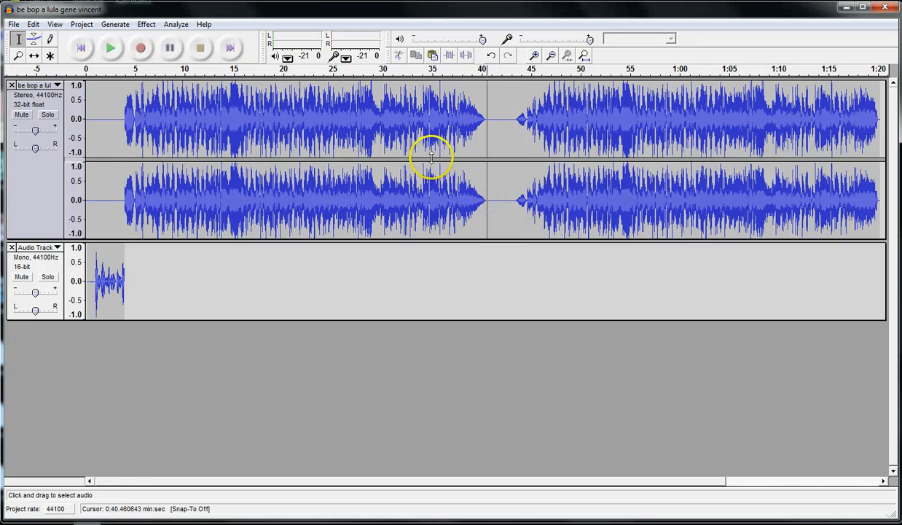
left_click(141, 52)
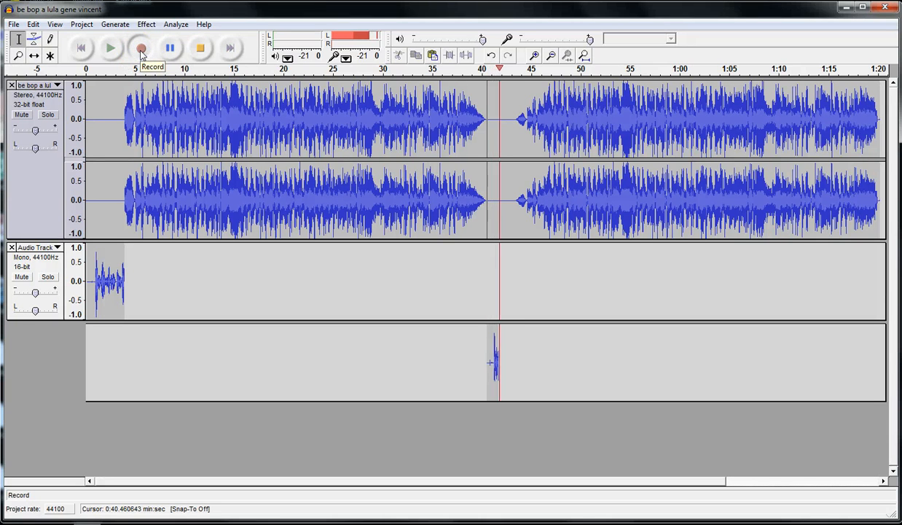
left_click(201, 51)
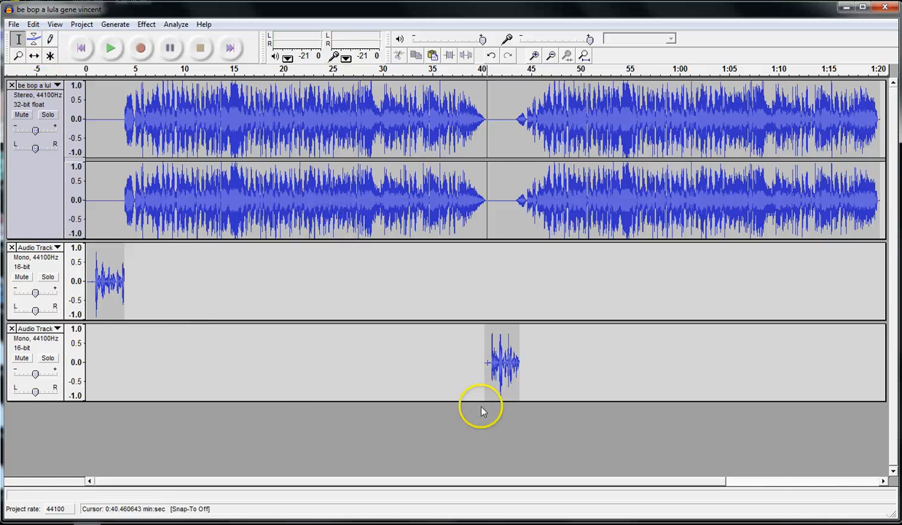
Try to export the project as MP3 to the "5 minute lesson fillers" folder on My Passport (L:), declining to locate lame_enc.dll.
left_click(14, 26)
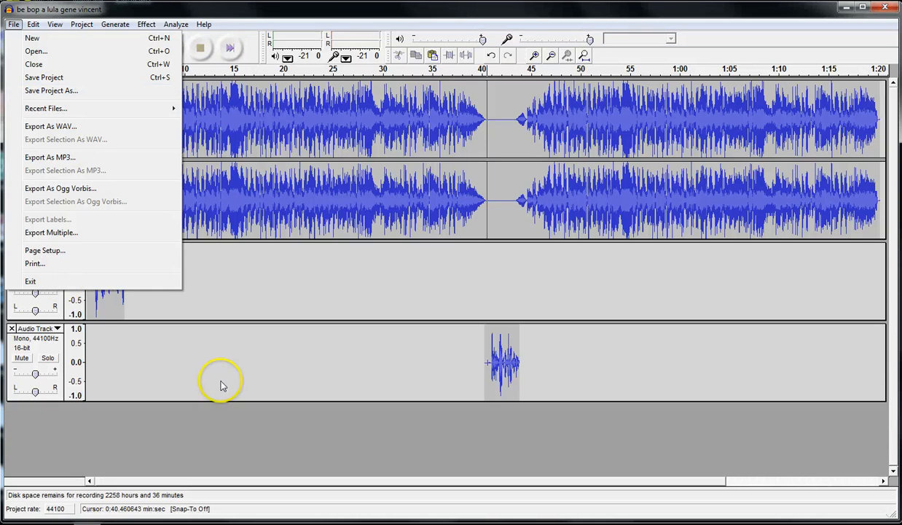
left_click(115, 24)
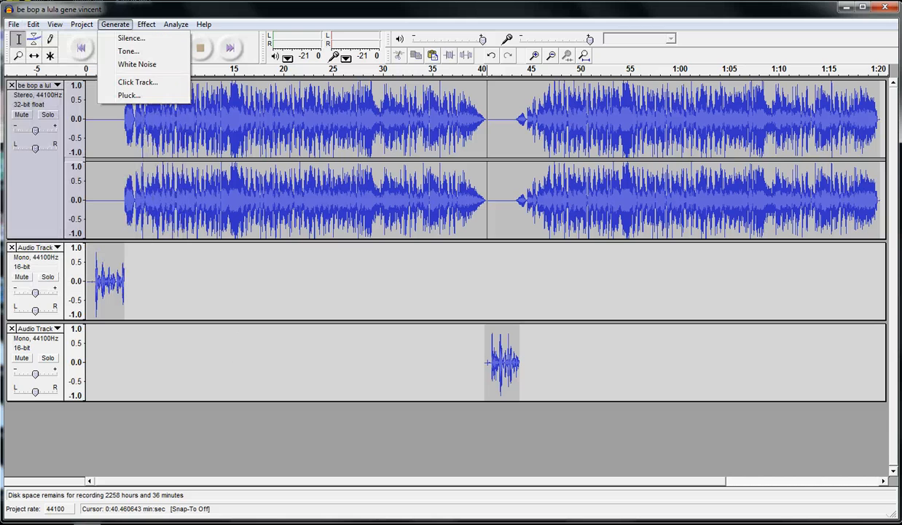
mouse_move(13, 24)
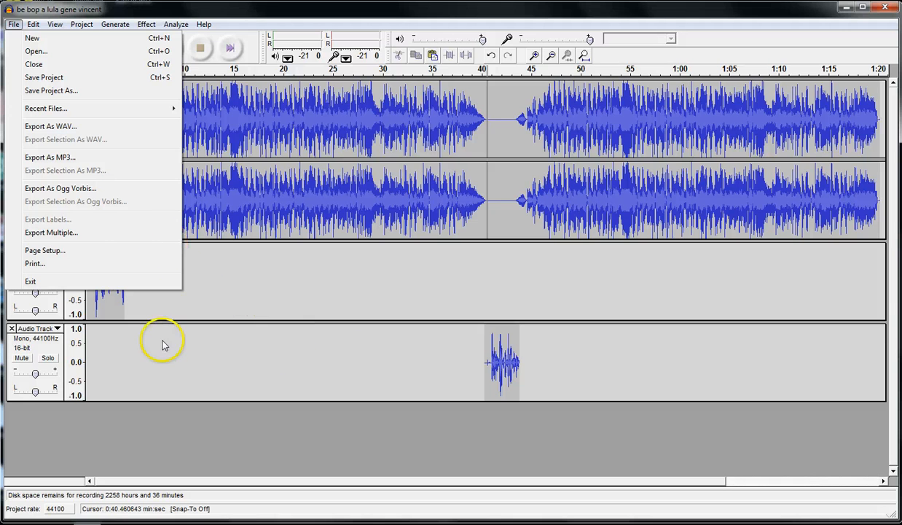
left_click(72, 159)
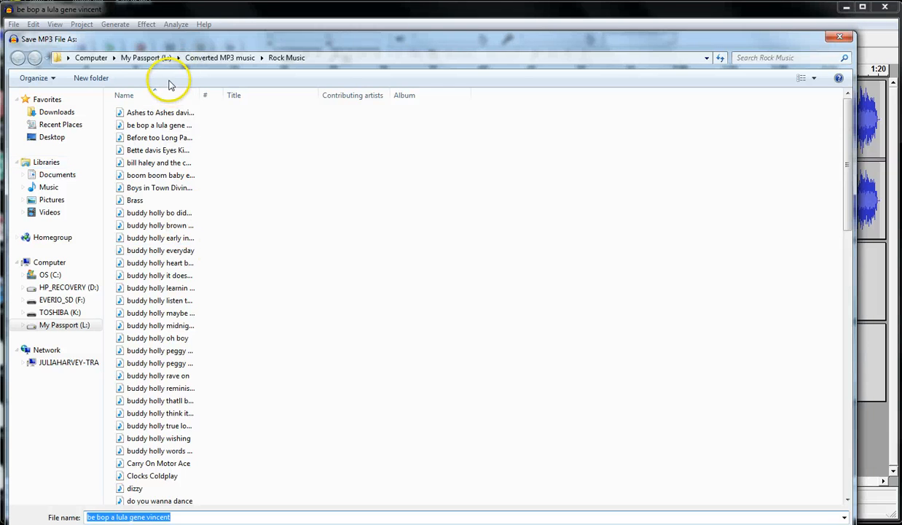
left_click(150, 59)
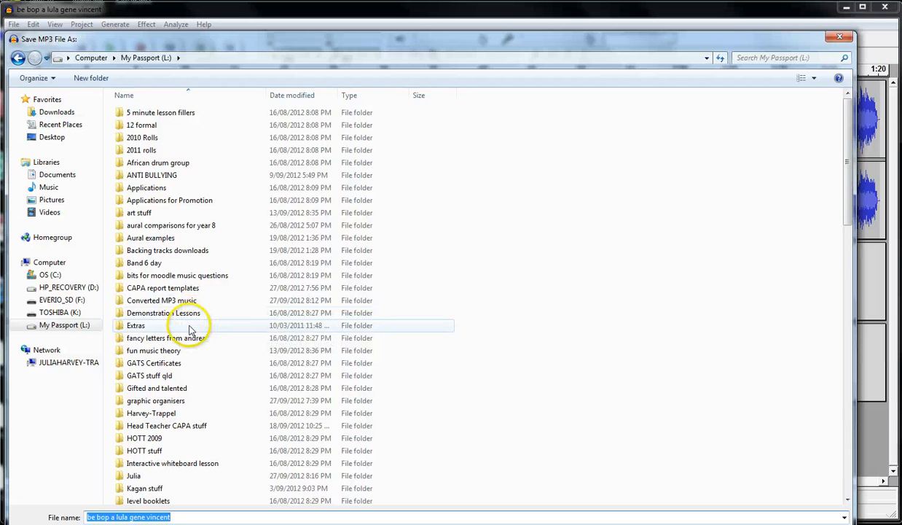
double_click(159, 113)
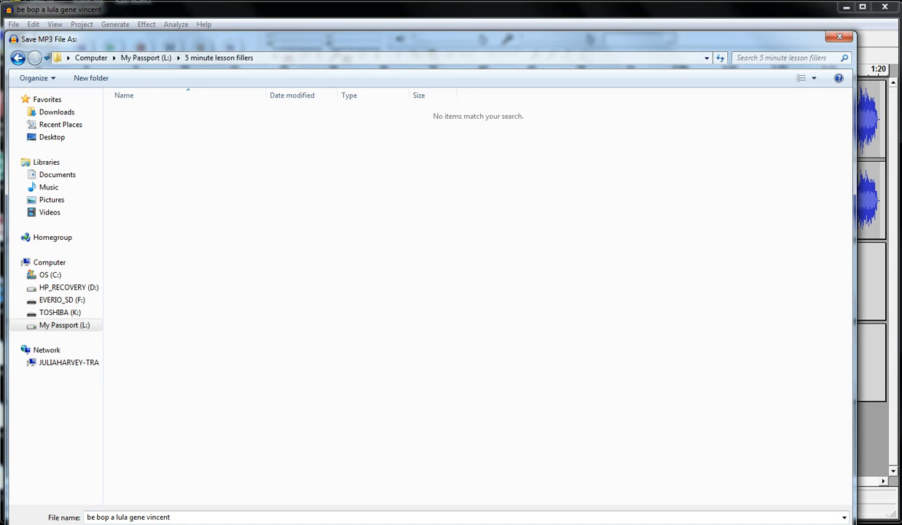
key("Return")
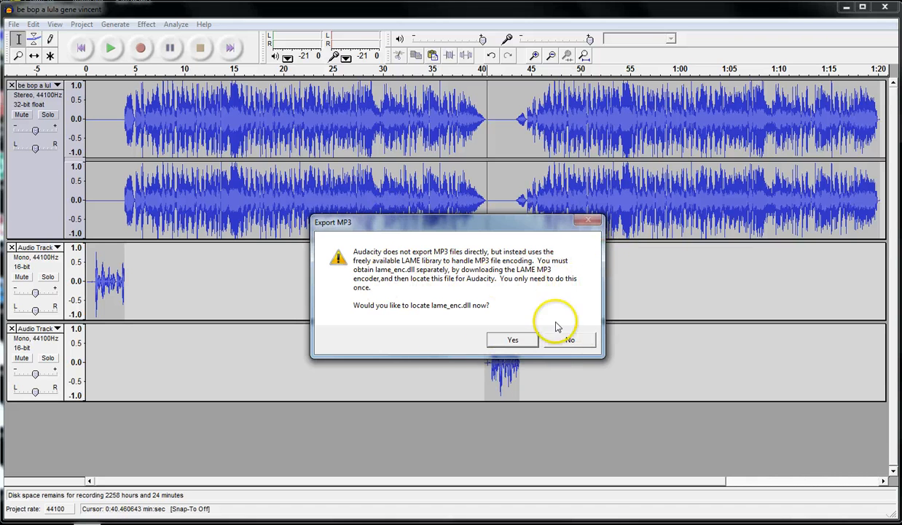
left_click(567, 340)
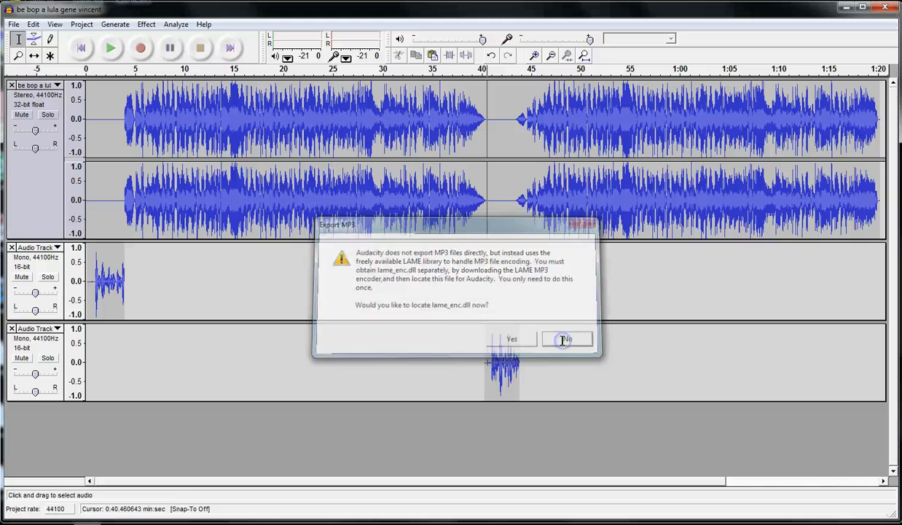
left_click(12, 24)
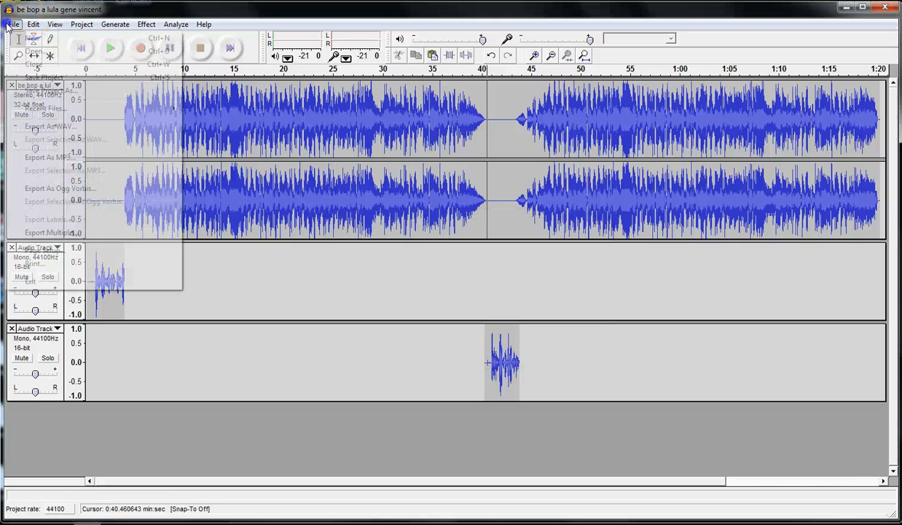
Export the project as a WAV file named "be bop a lula gene vincent" to the "5 minute lesson fillers" folder on My Passport (L:).
left_click(62, 126)
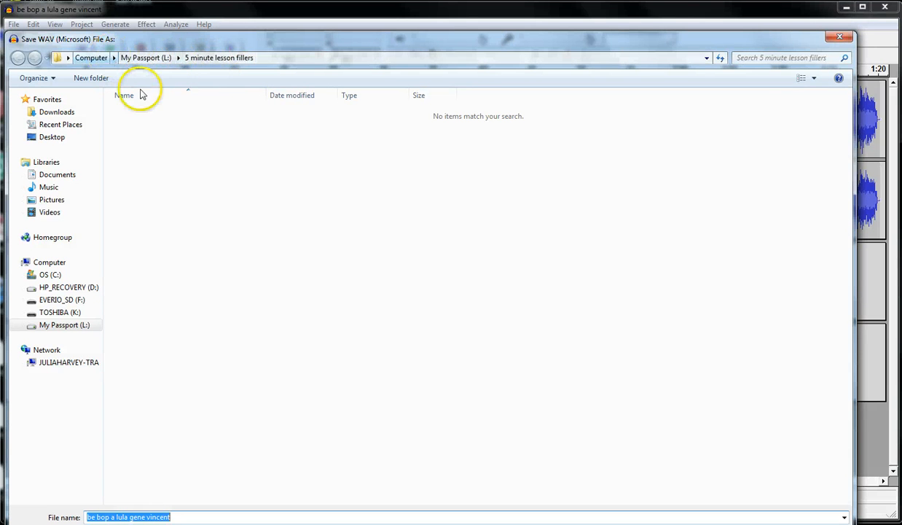
key("Return")
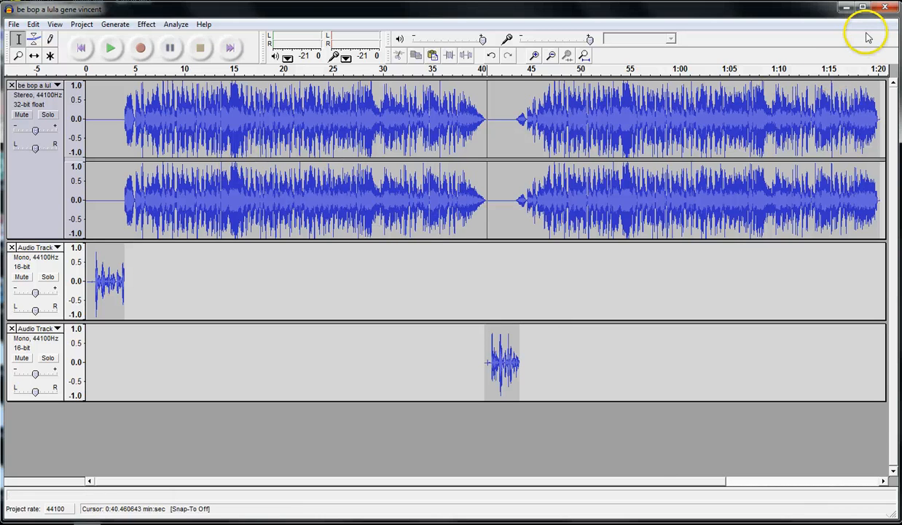
Check the exported WAV file in the "5 minute lesson fillers" folder on My Passport (L:) without opening it.
left_click(13, 25)
left_click(31, 50)
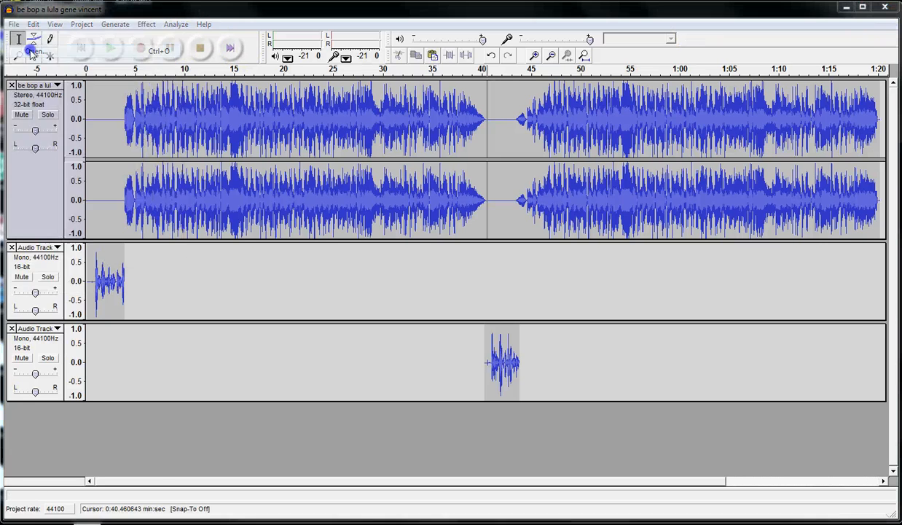
left_click(160, 58)
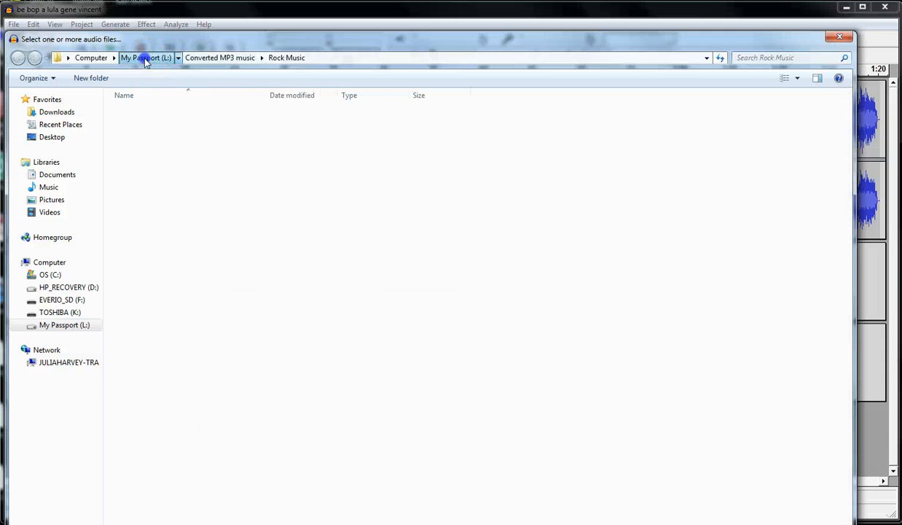
double_click(151, 118)
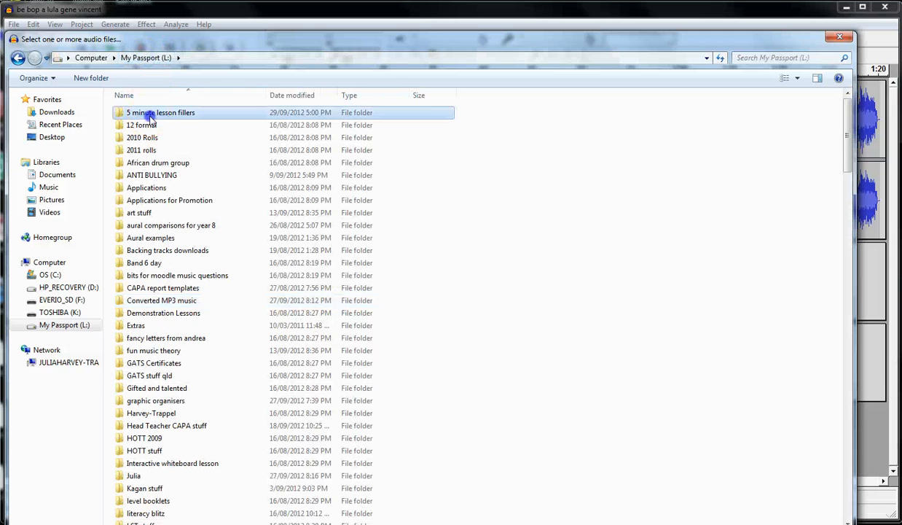
left_click(152, 129)
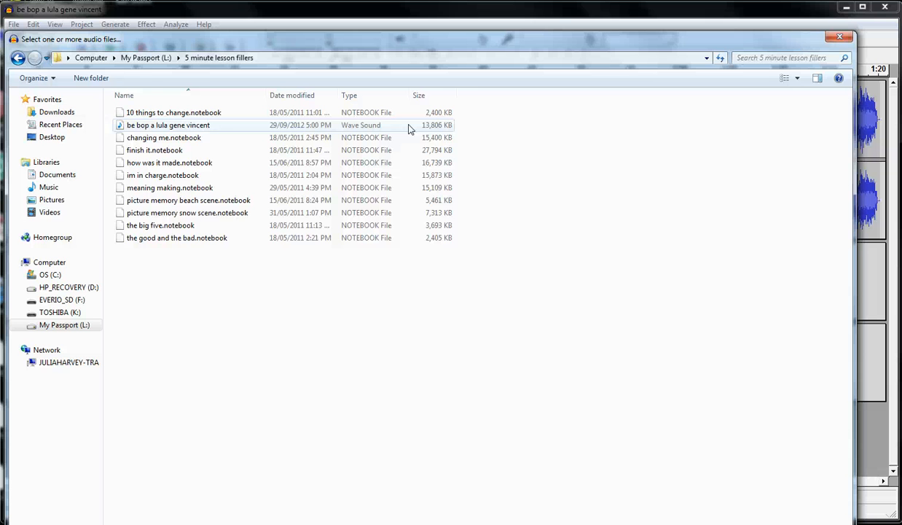
left_click(832, 40)
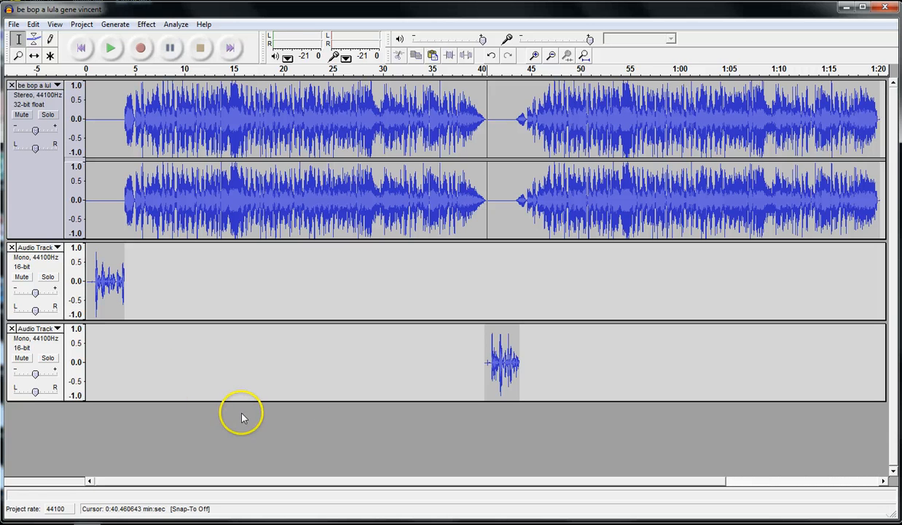
left_click(81, 25)
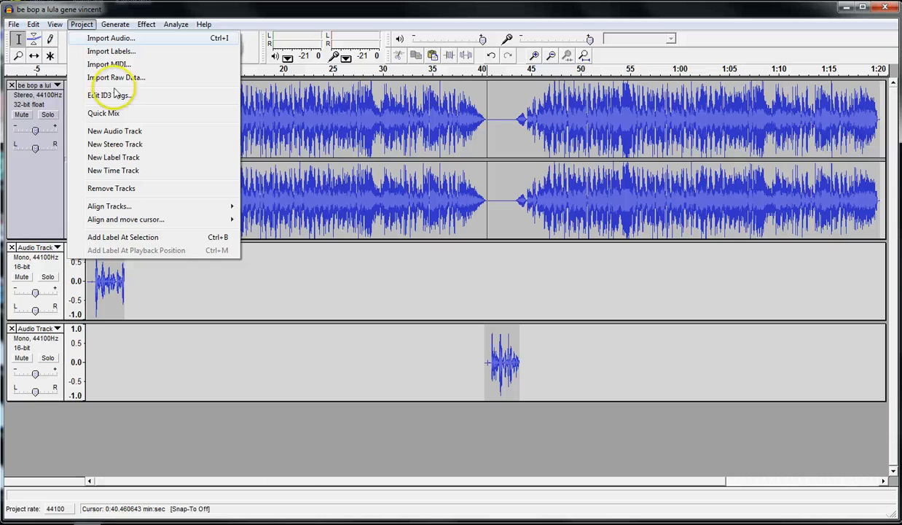
left_click(233, 448)
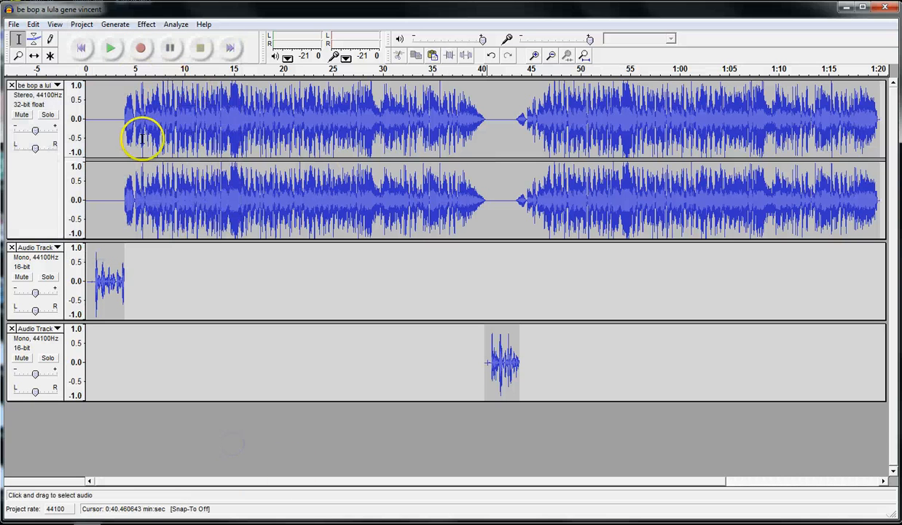
left_click(123, 28)
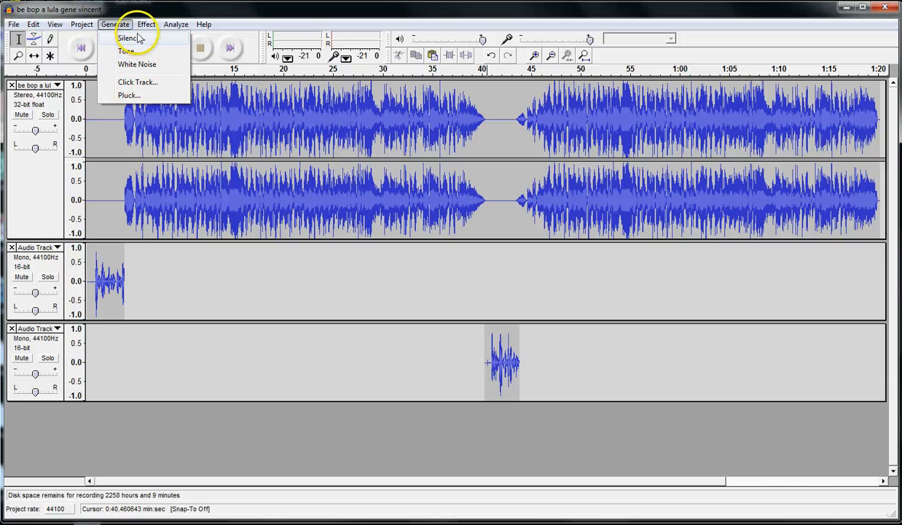
mouse_move(141, 27)
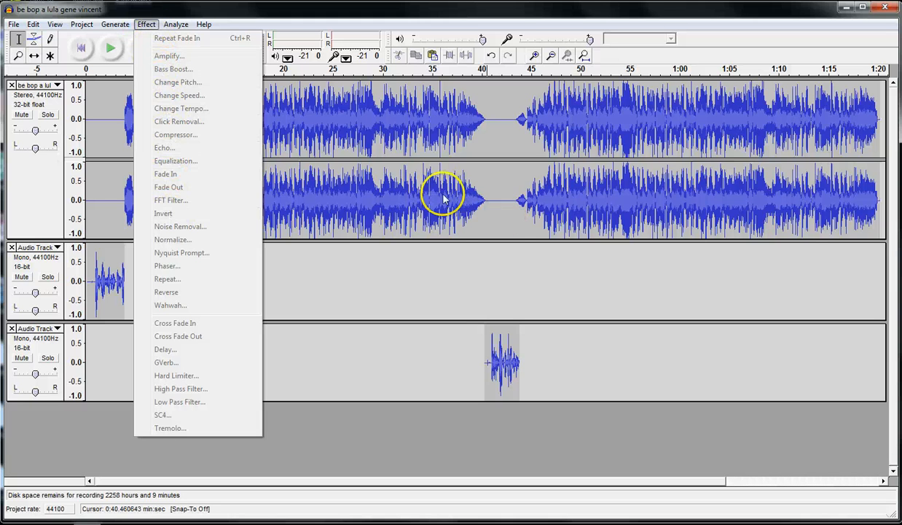
left_click(340, 439)
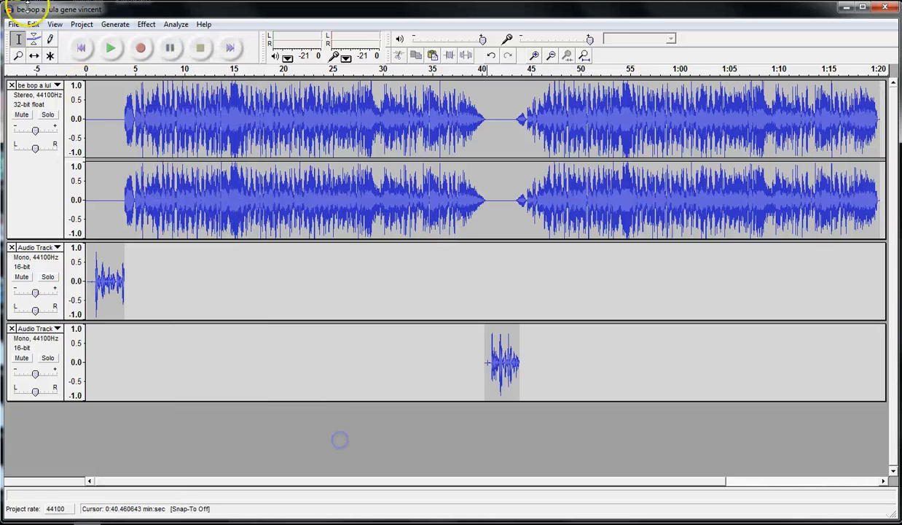
left_click(32, 24)
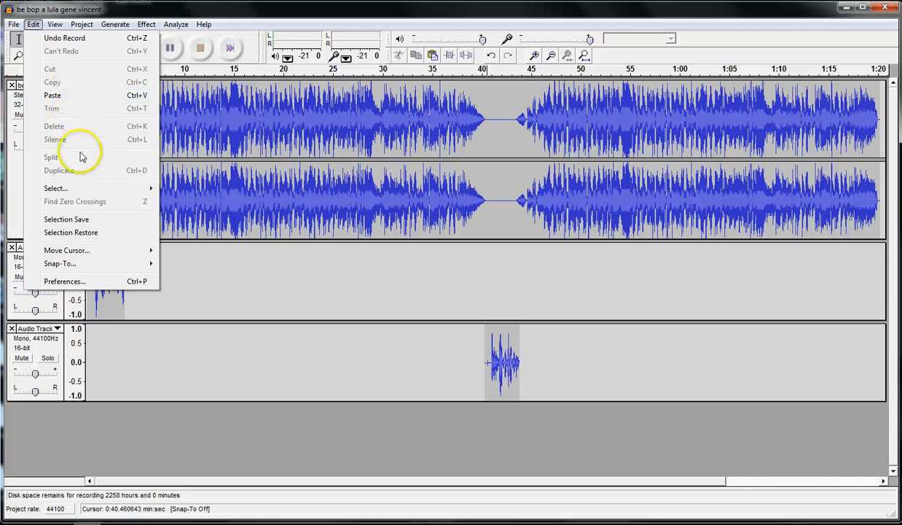
left_click(296, 423)
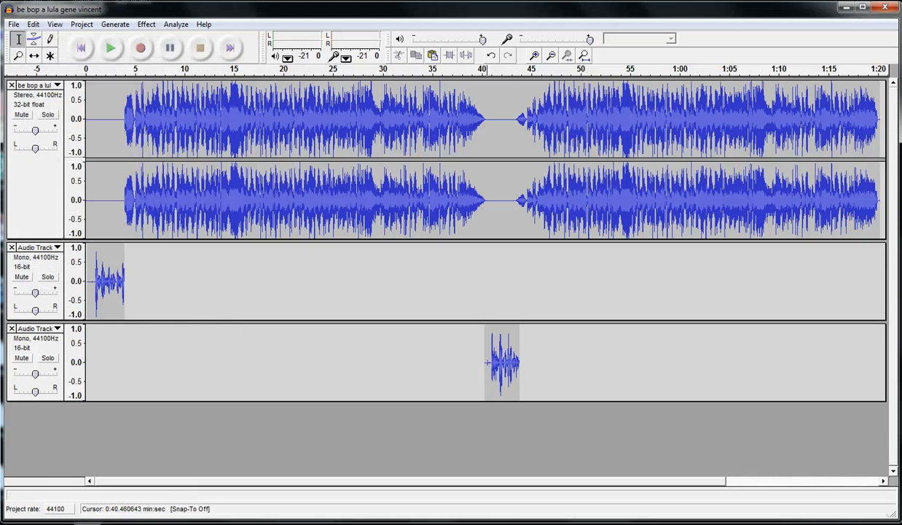